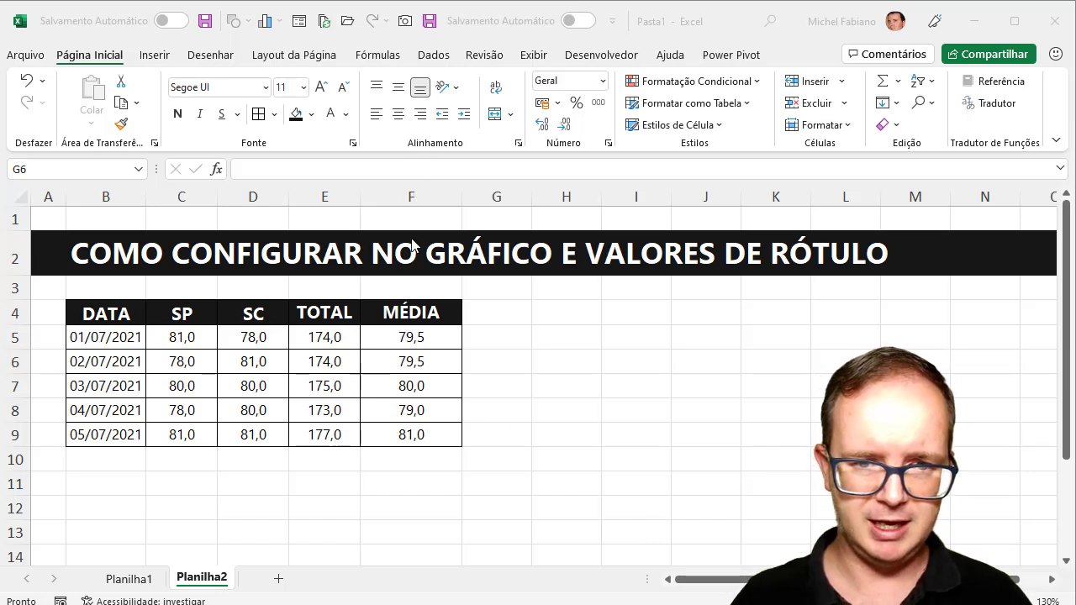
Insert a stacked column chart of the SP, SC and TOTAL columns (C4:E9).
left_click_drag(418, 338, 421, 432)
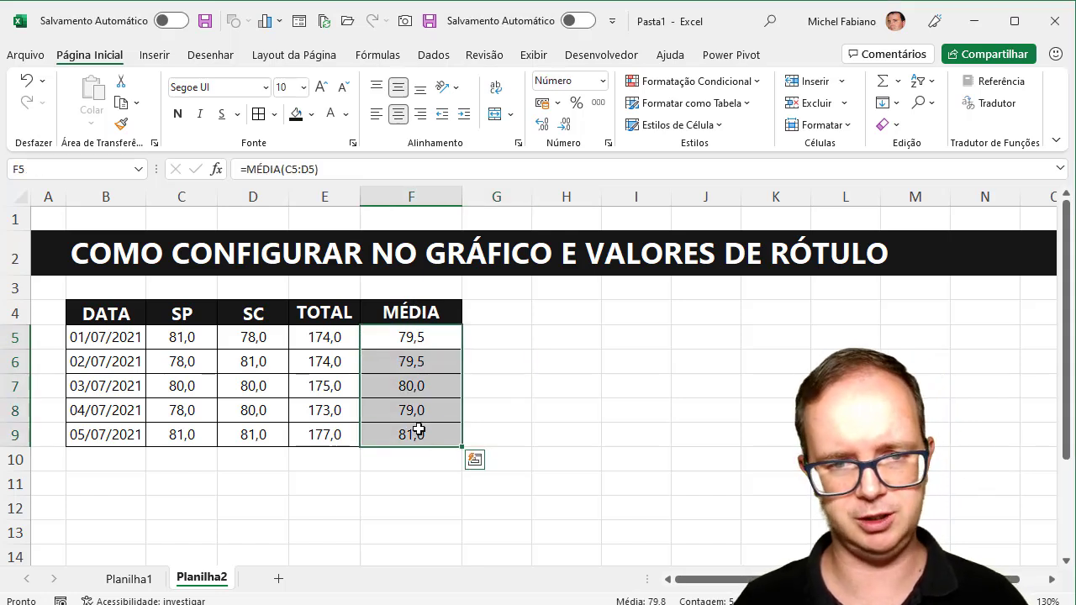
left_click_drag(183, 312, 310, 432)
left_click(153, 55)
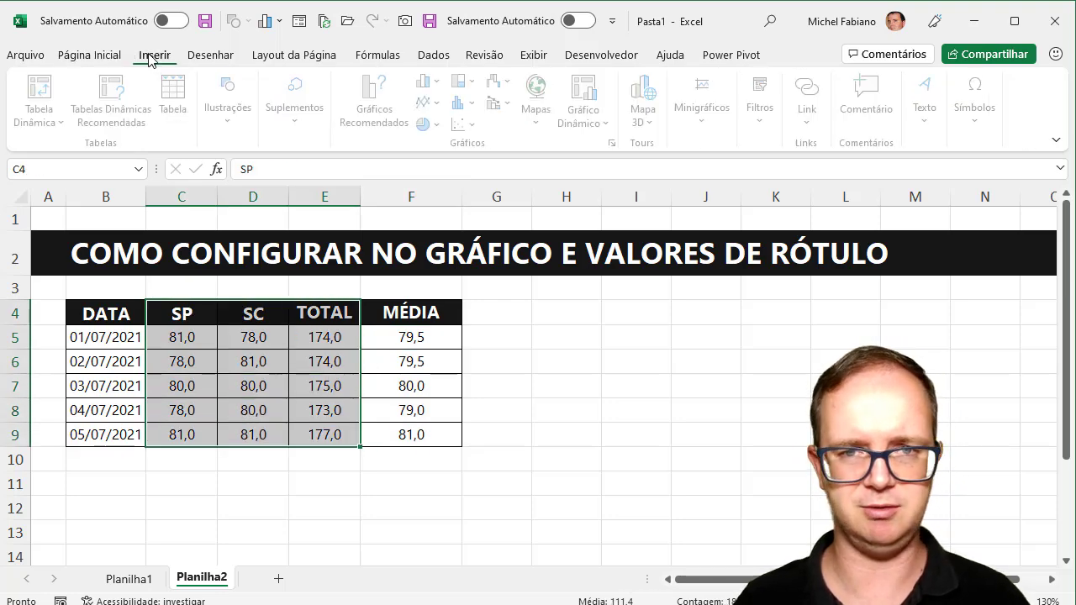
left_click(434, 80)
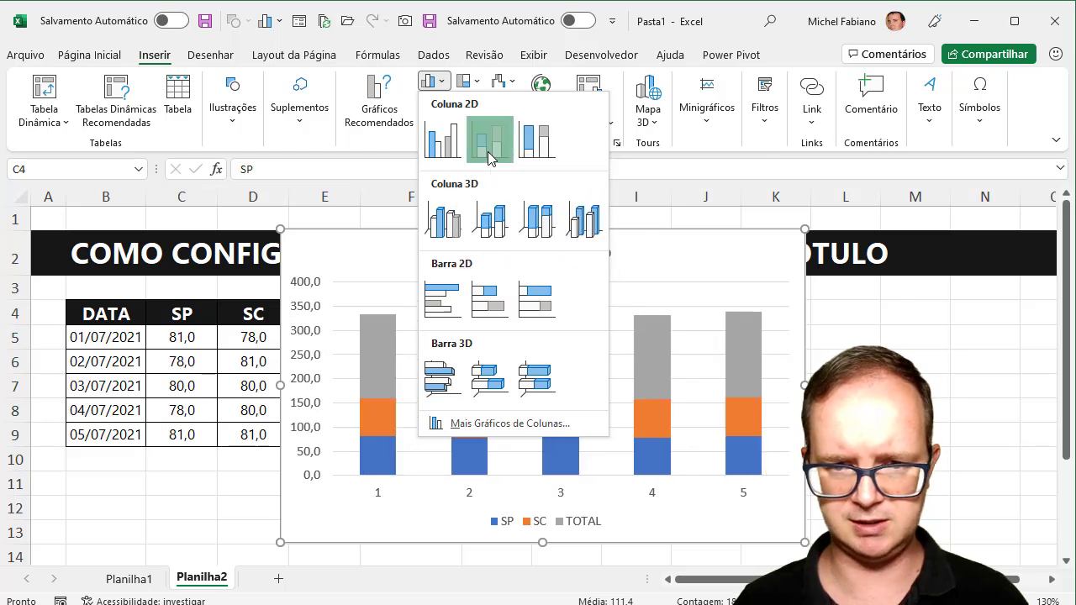
left_click(489, 151)
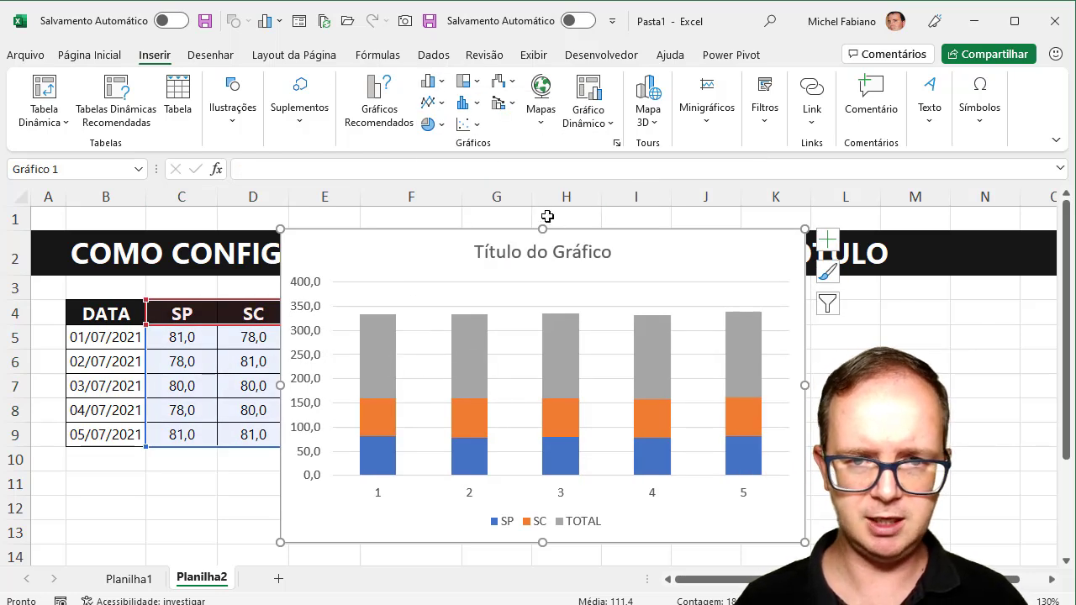
Move the chart right of the table and preview column subtypes, keeping stacked columns.
left_click_drag(577, 234, 759, 236)
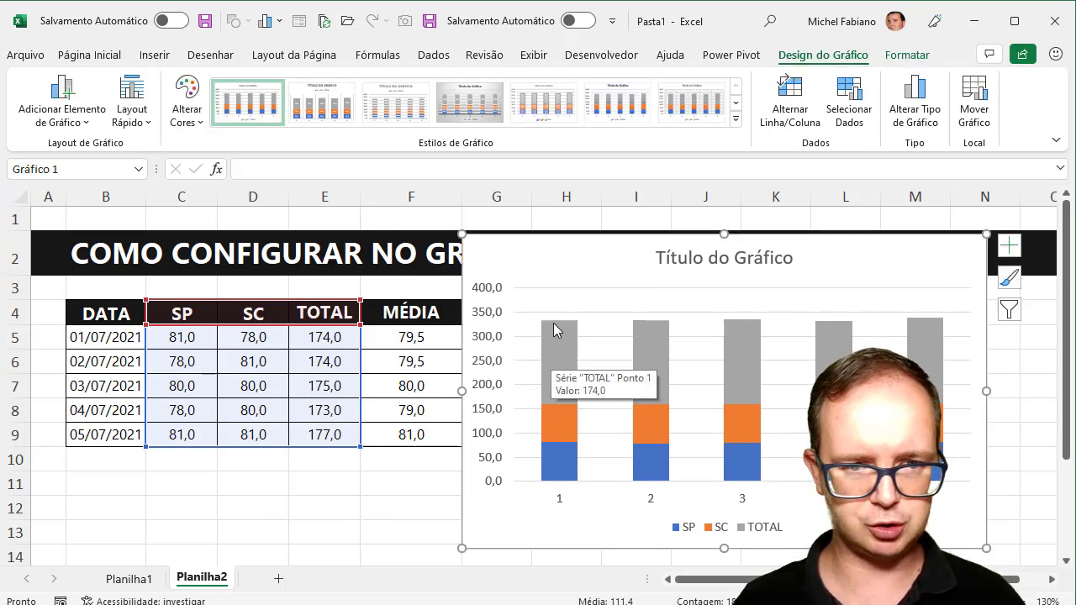
left_click(916, 124)
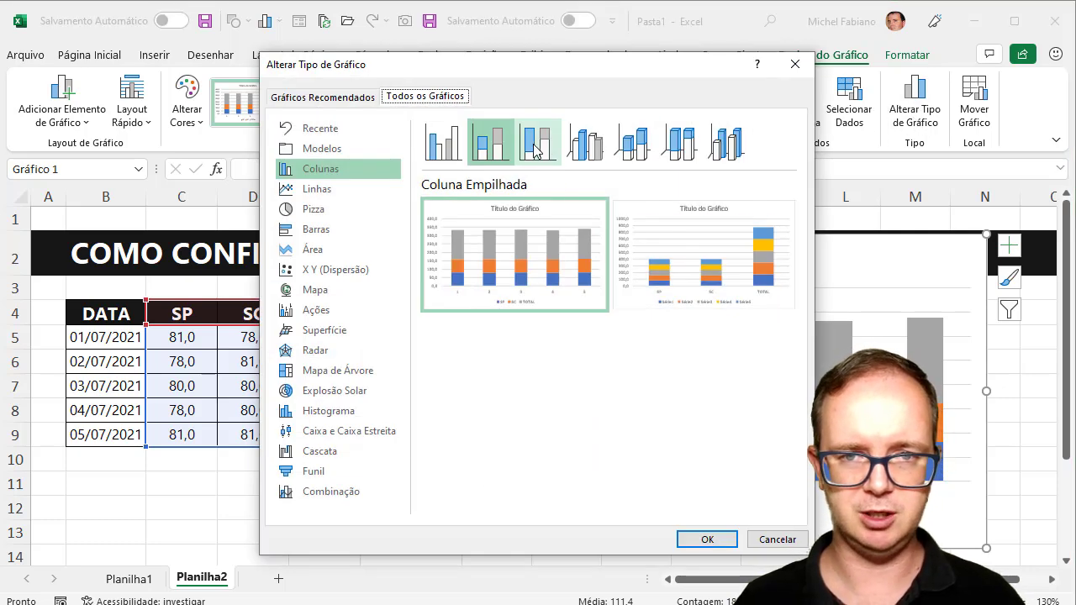
left_click(536, 147)
left_click(487, 147)
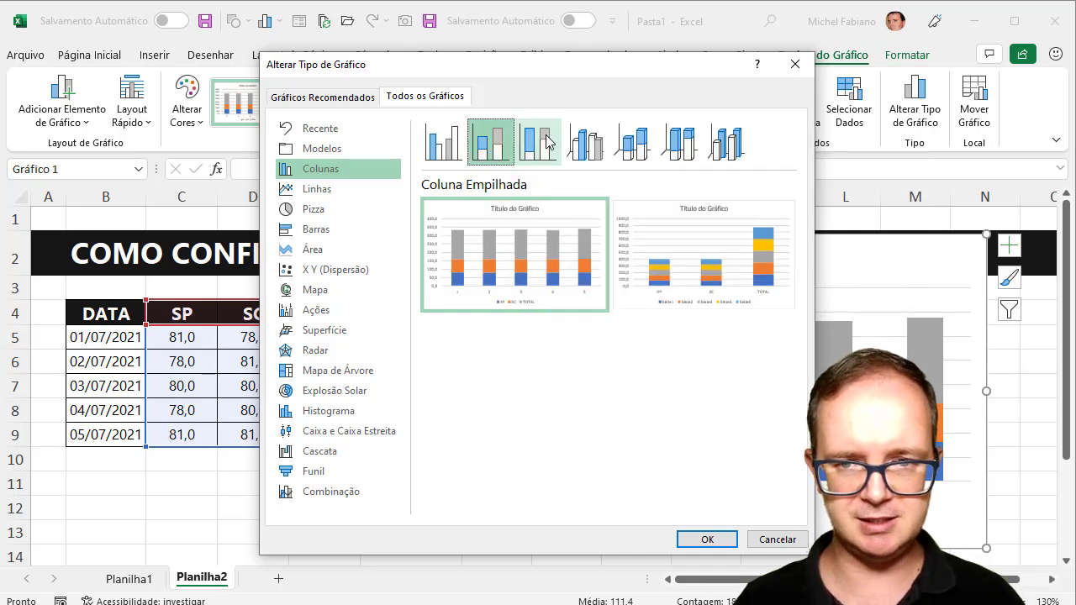
left_click(547, 141)
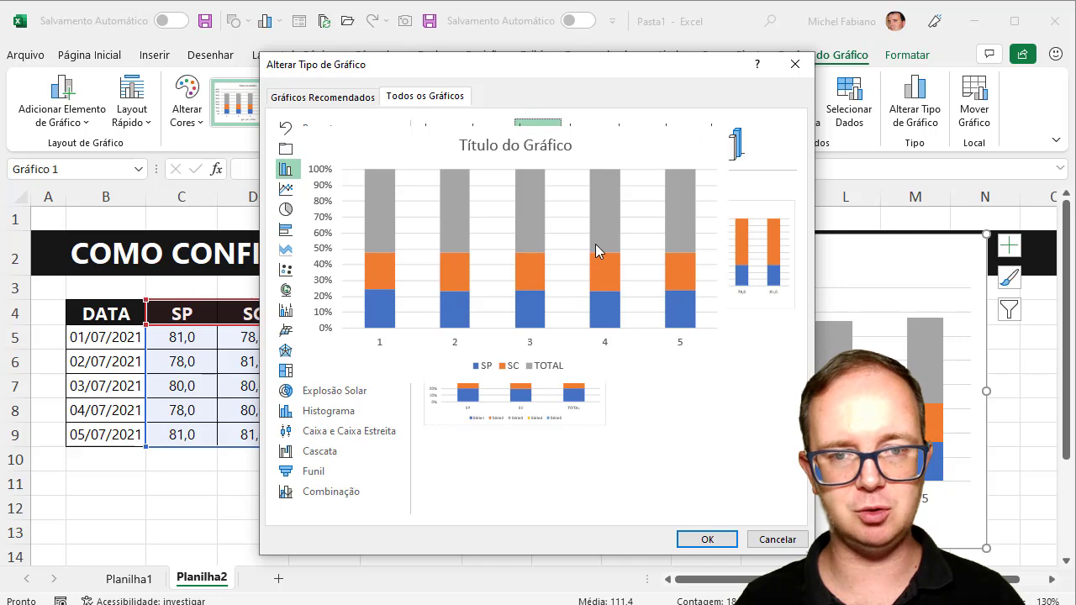
left_click(778, 540)
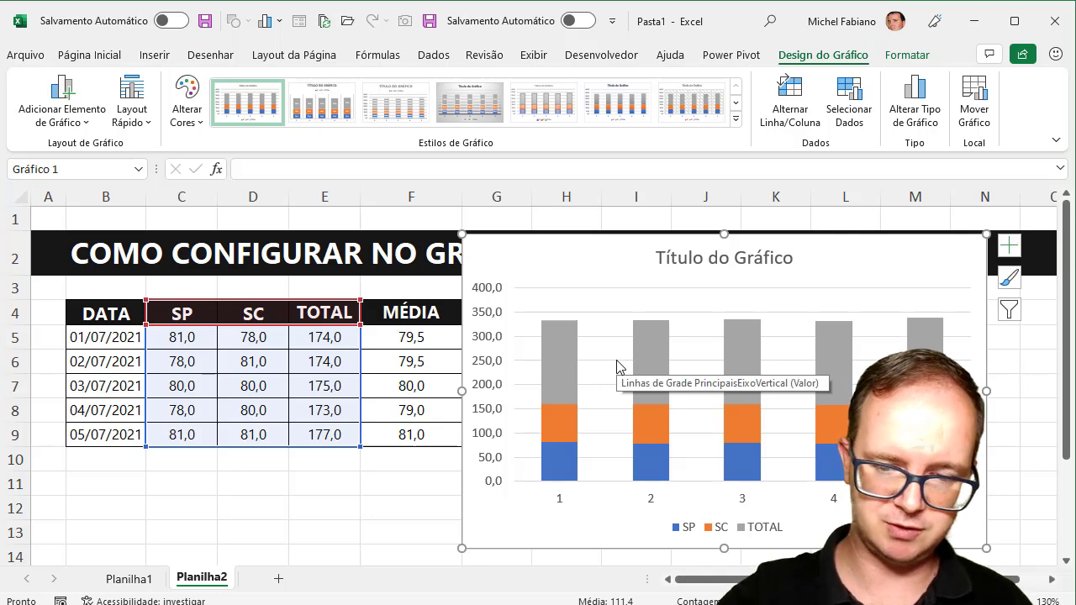
Delete the chart and select the DATA, SP, SC and TOTAL columns (B4:E9).
key("Delete")
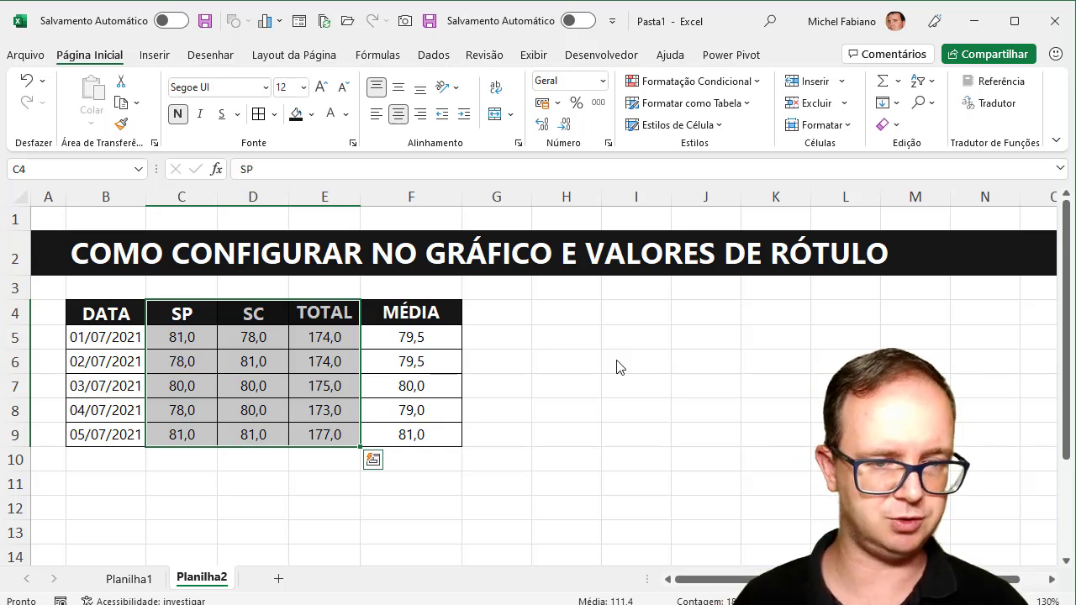
left_click_drag(124, 313, 309, 431)
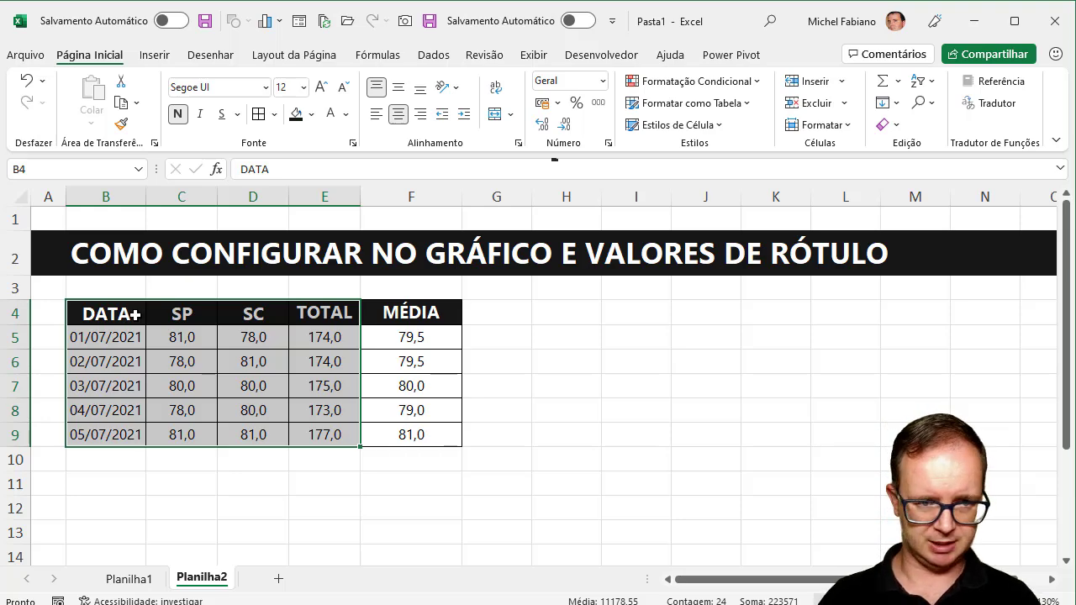
Insert a stacked column chart from B4:E9 with dates on the axis and move it right.
left_click(155, 56)
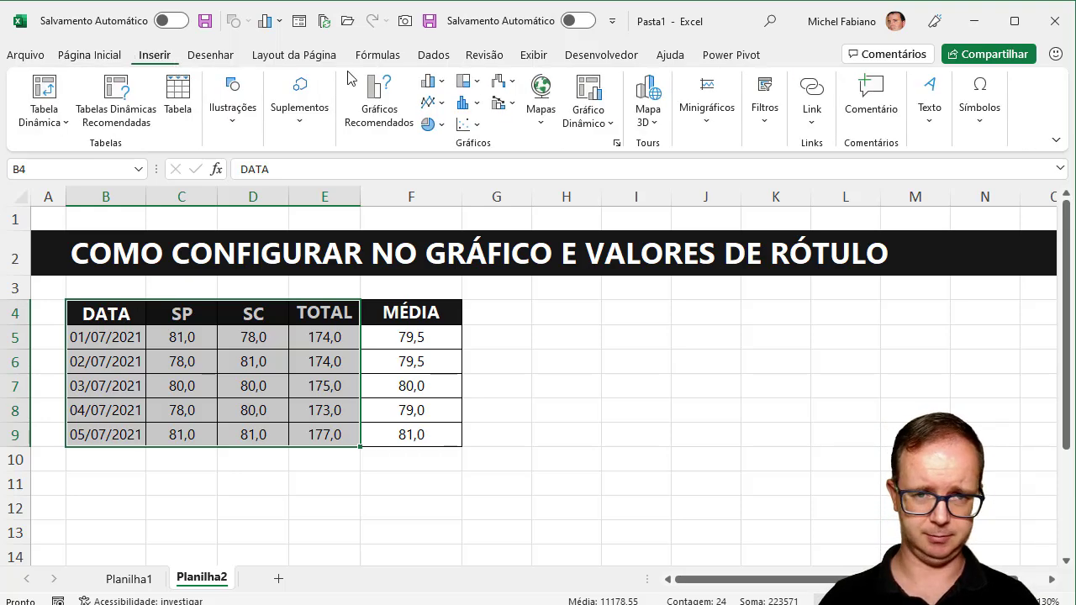
left_click(440, 81)
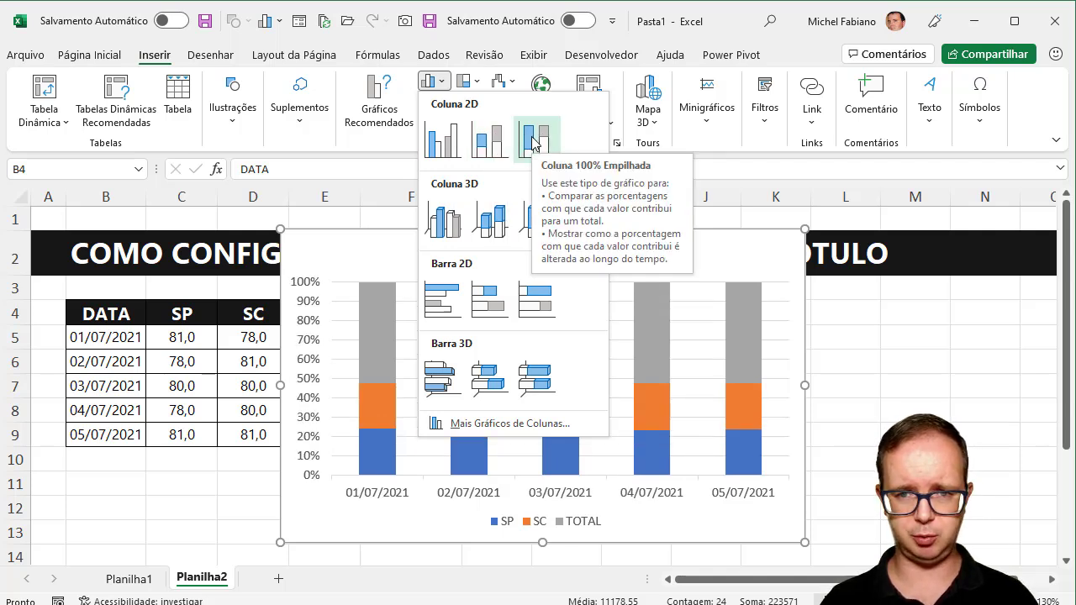
left_click(485, 143)
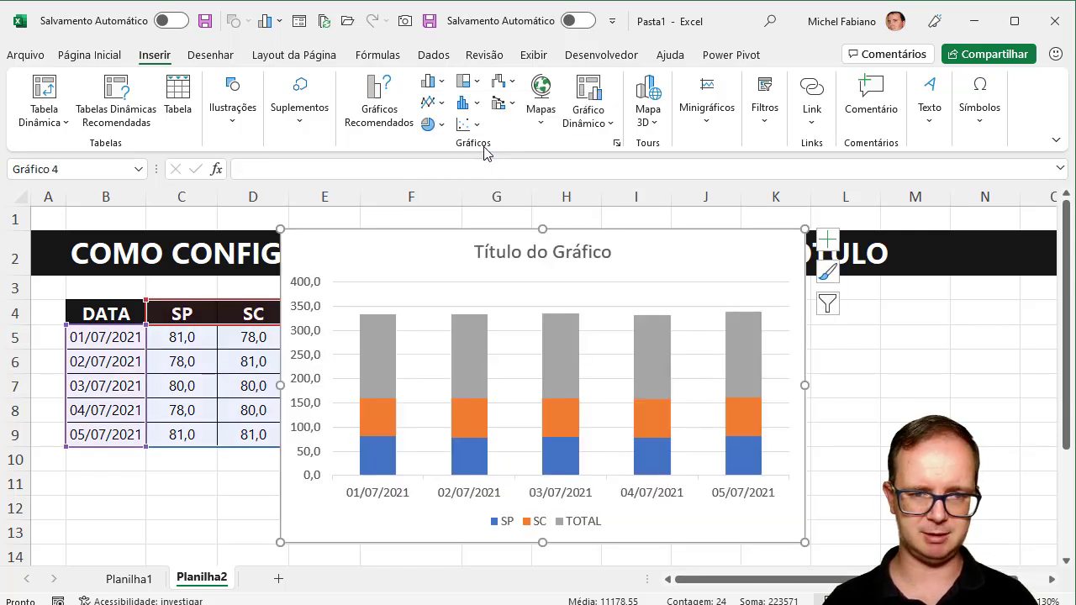
left_click_drag(524, 231, 638, 227)
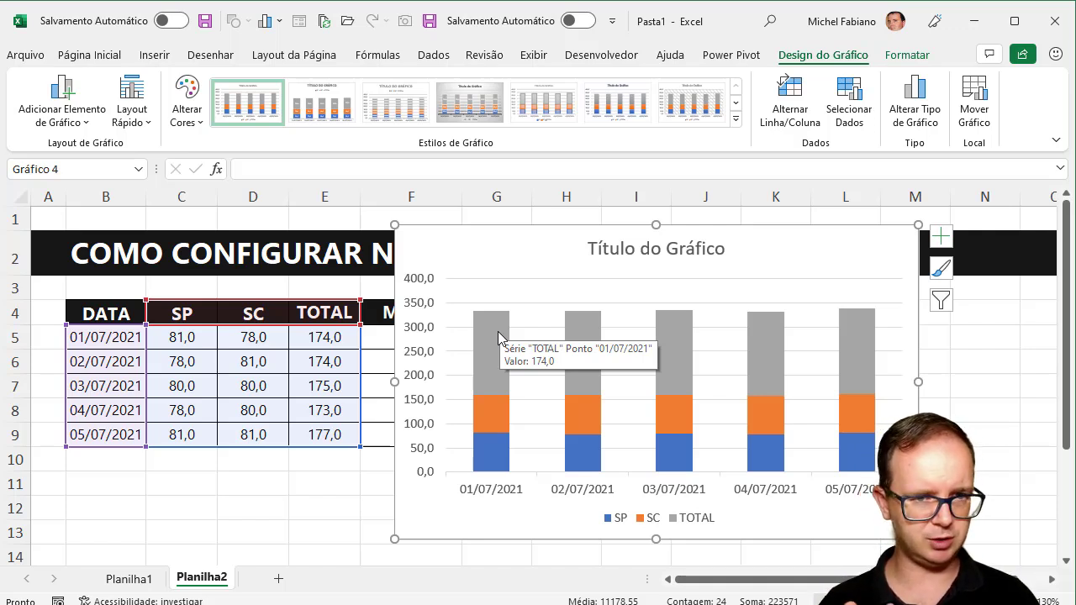
Make it a combination chart: SP and SC stacked columns, TOTAL line on a secondary axis.
left_click(903, 118)
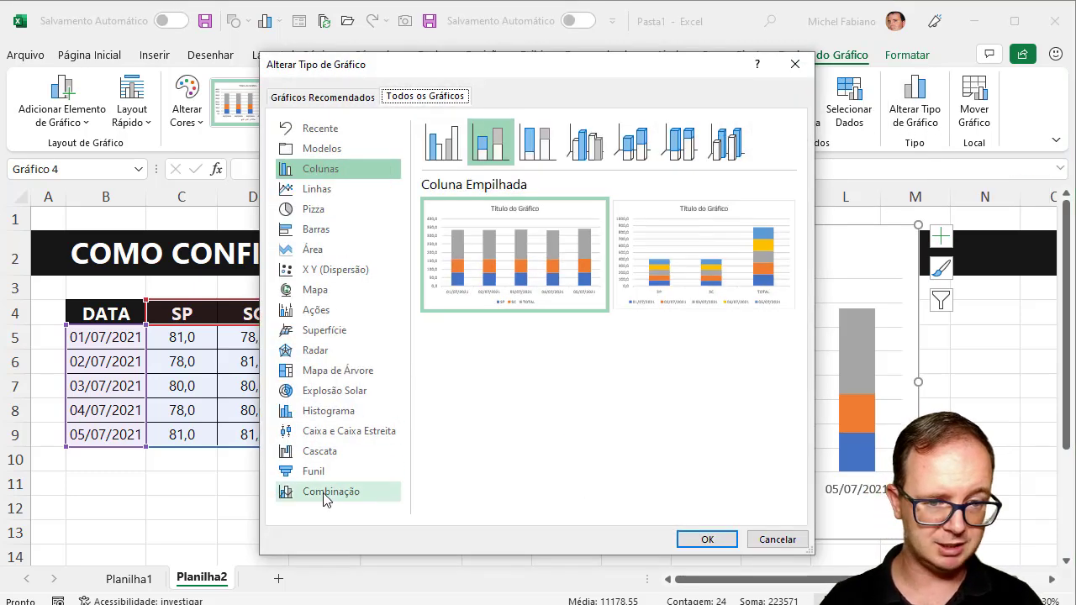
left_click(326, 494)
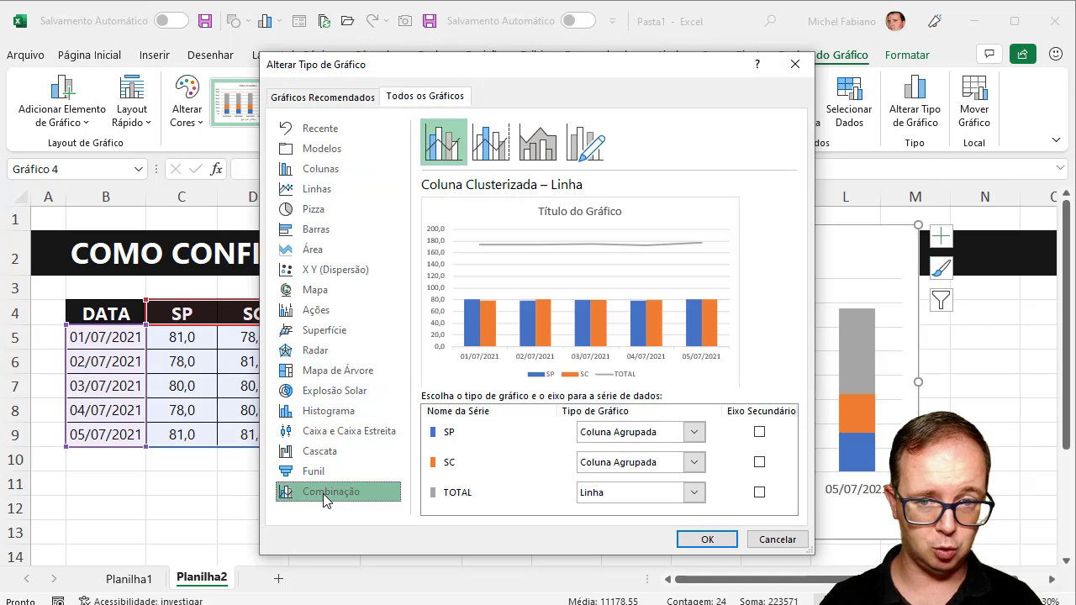
left_click(694, 432)
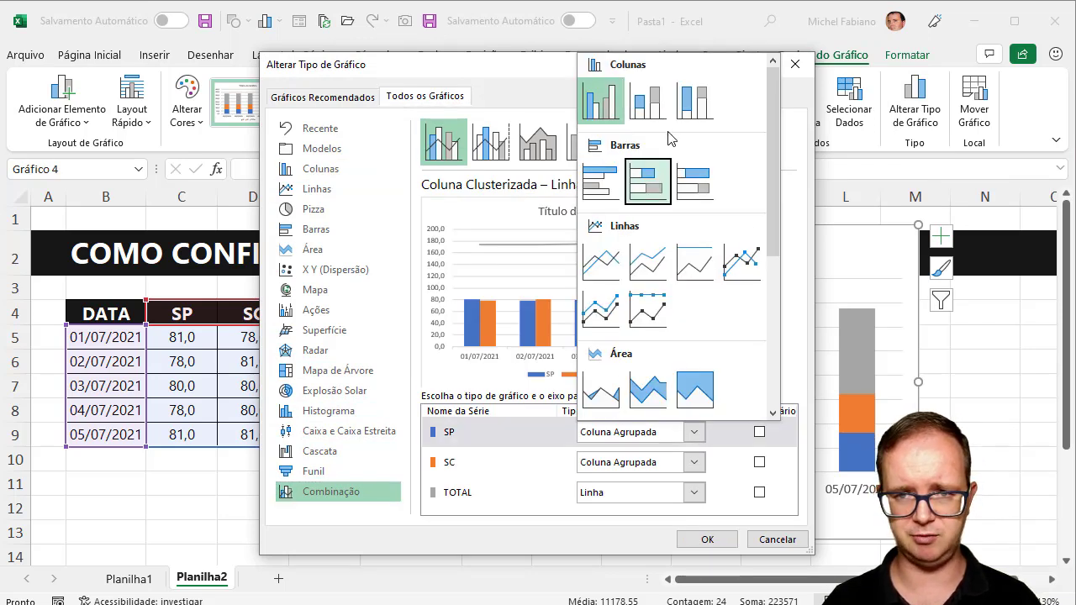
left_click(652, 103)
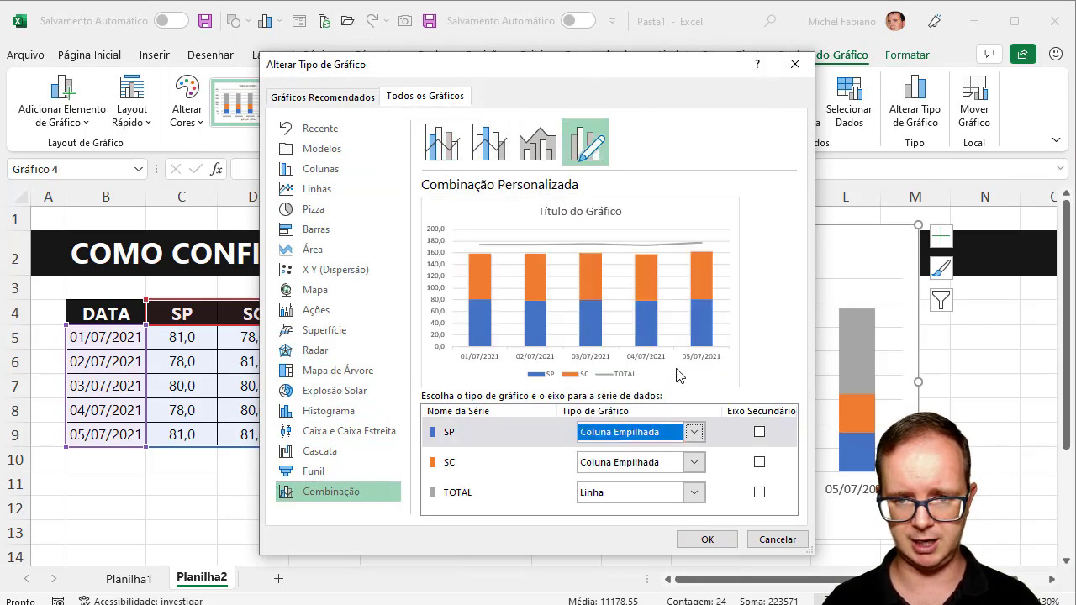
left_click(760, 493)
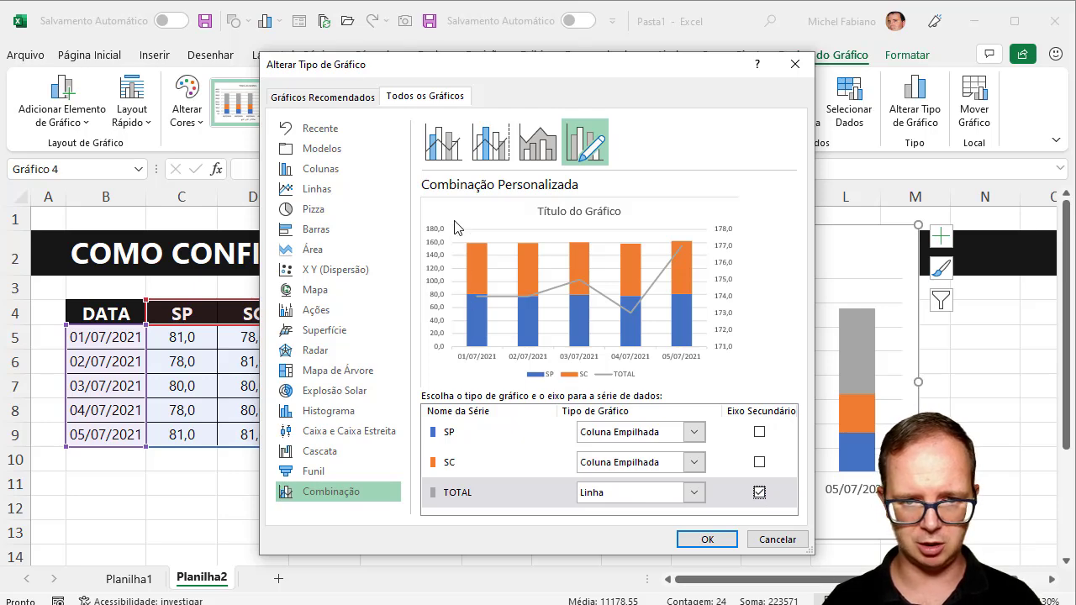
left_click(708, 541)
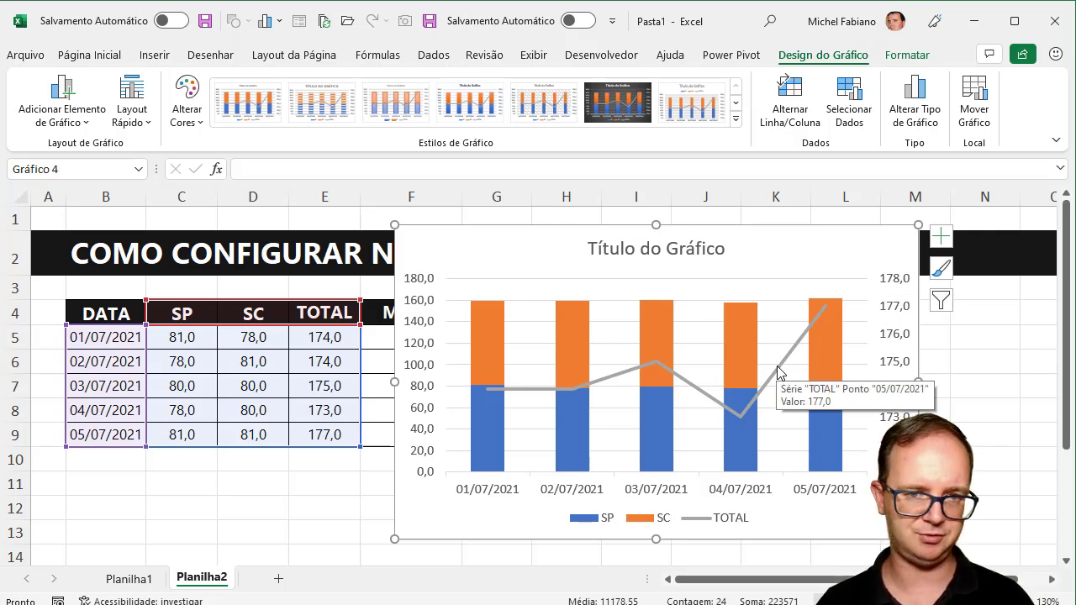
Set the secondary axis bounds to minimum 0 and maximum 180.
left_click(895, 288)
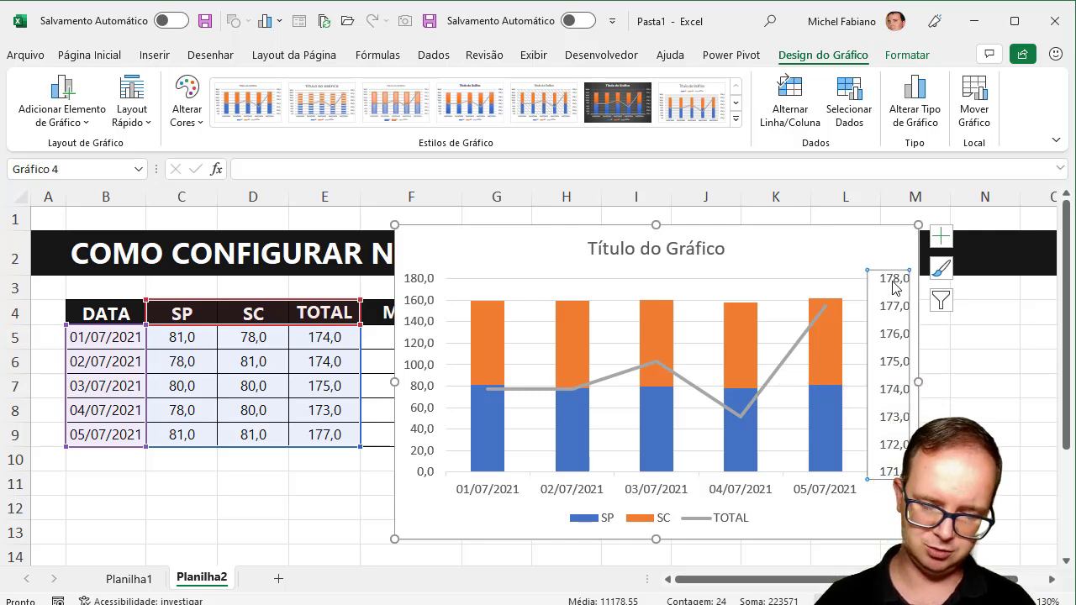
right_click(894, 288)
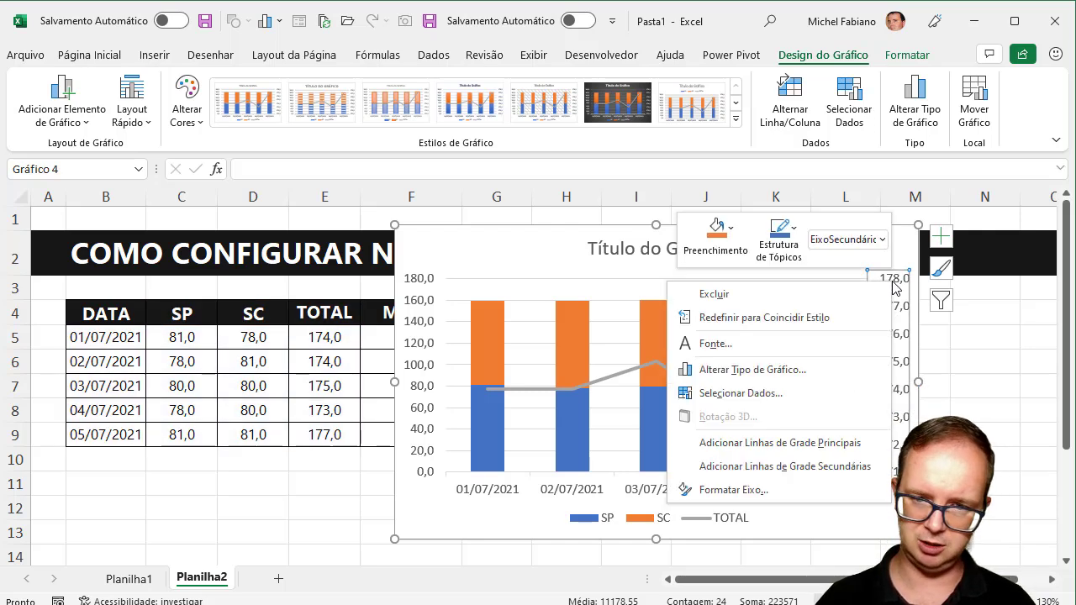
left_click(733, 490)
type("0")
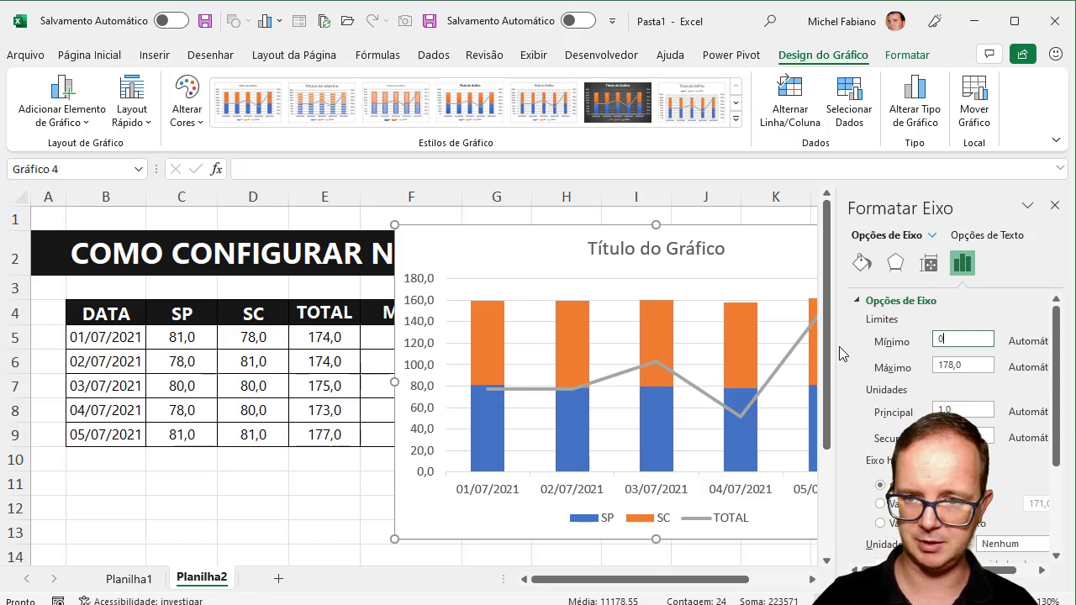
key("Tab")
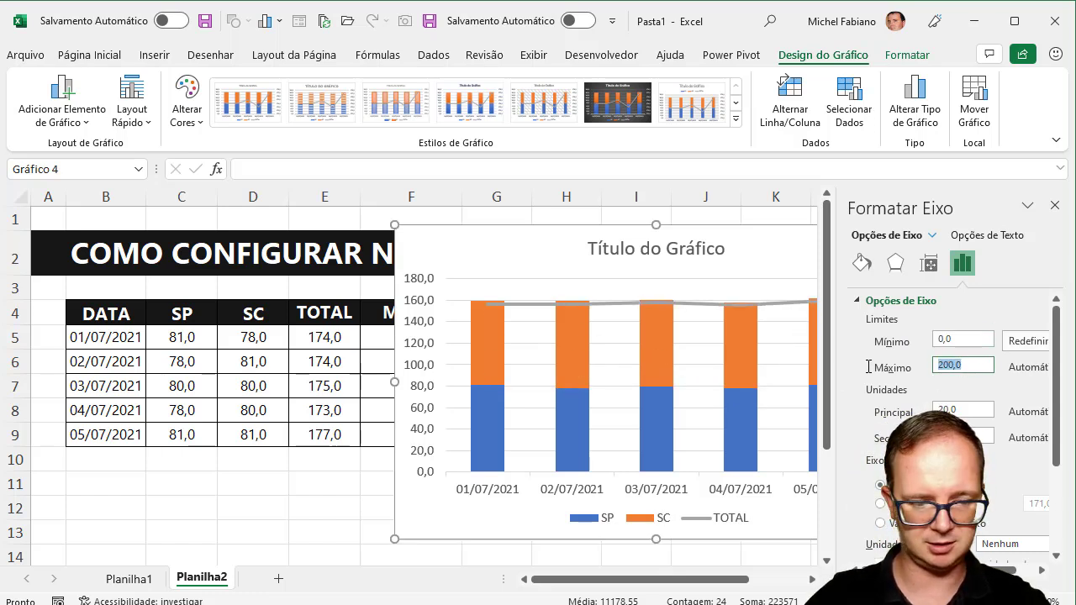
key("Tab")
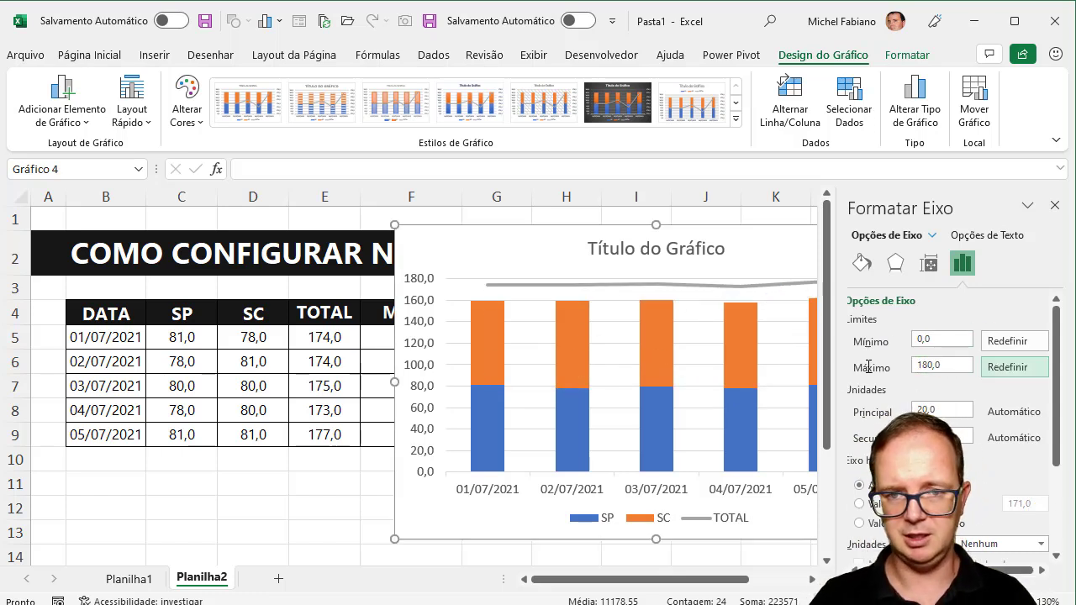
left_click(1055, 207)
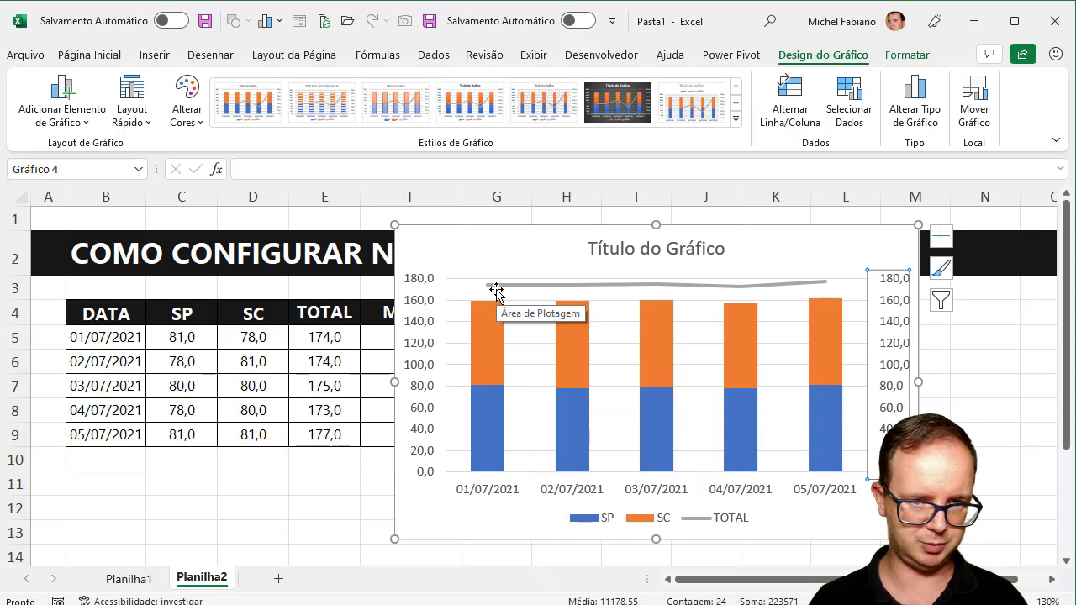
Delete both vertical axes and the horizontal gridlines from the chart.
left_click(418, 327)
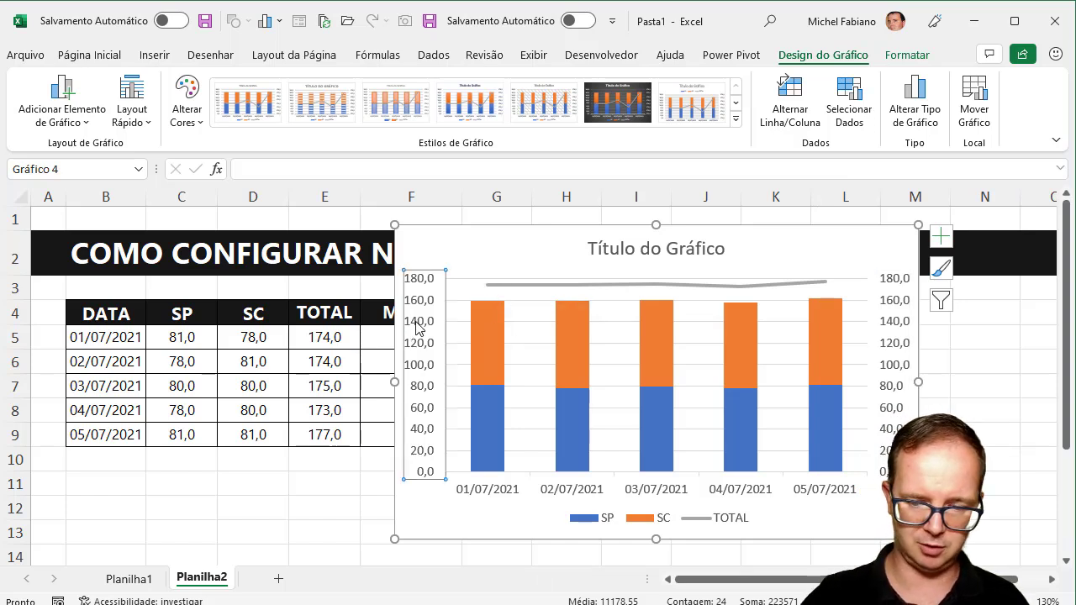
key("Delete")
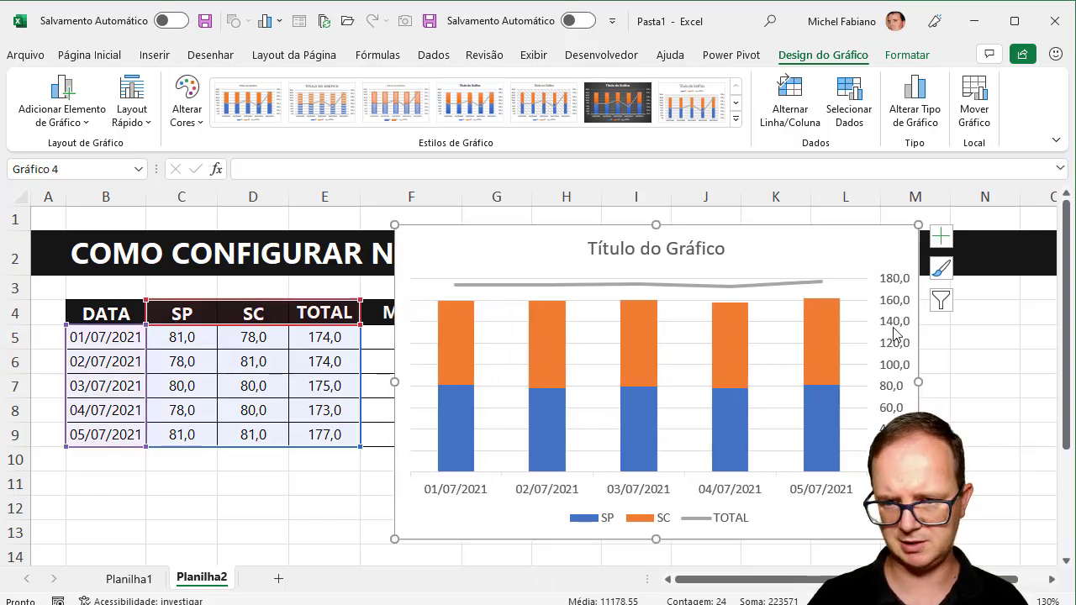
left_click(897, 334)
key("Delete")
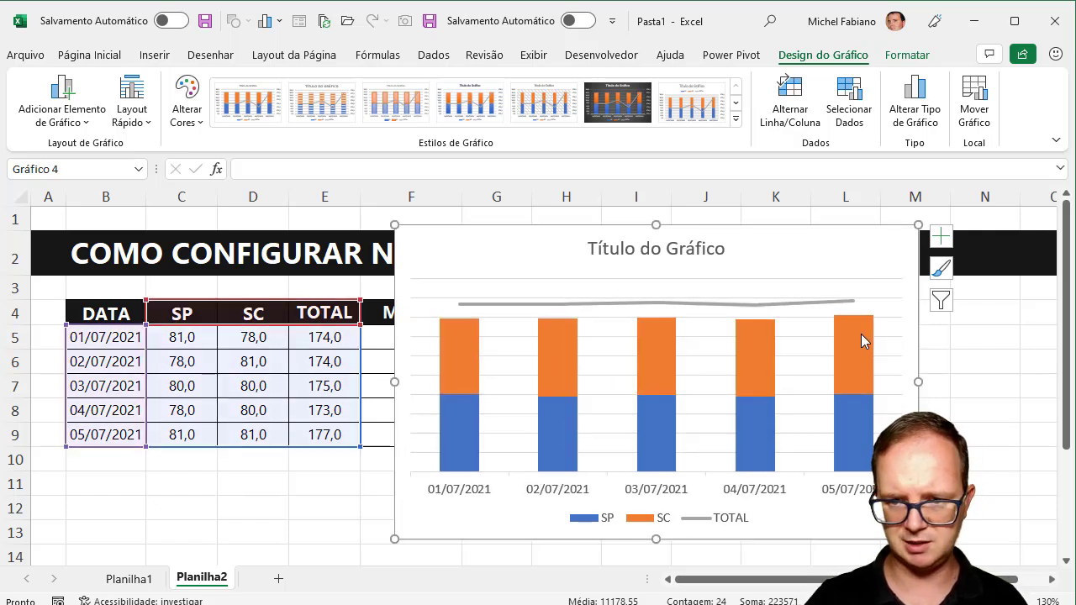
left_click(809, 357)
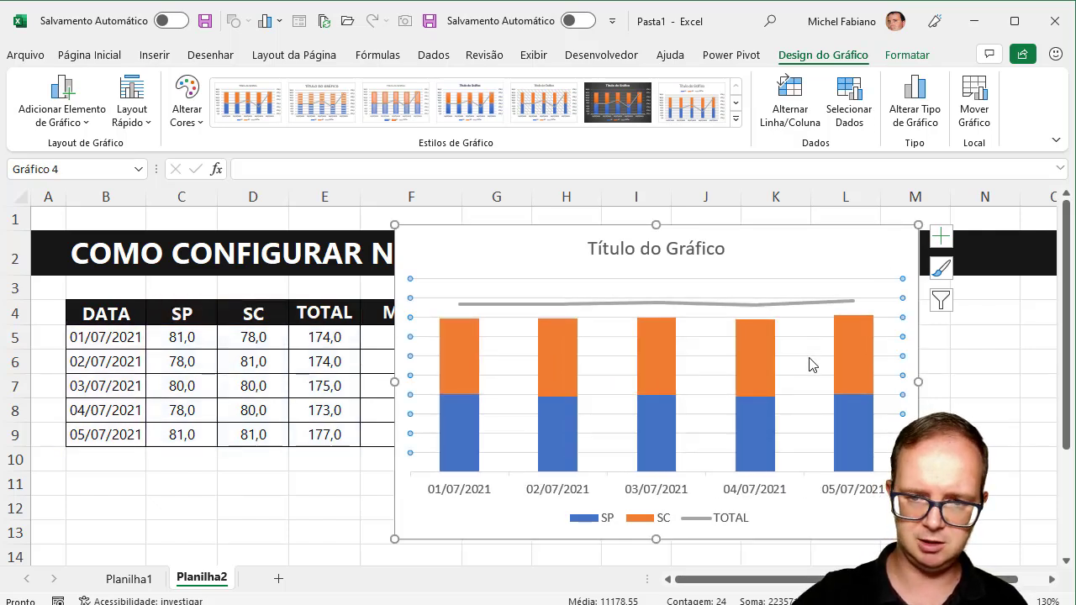
key("Delete")
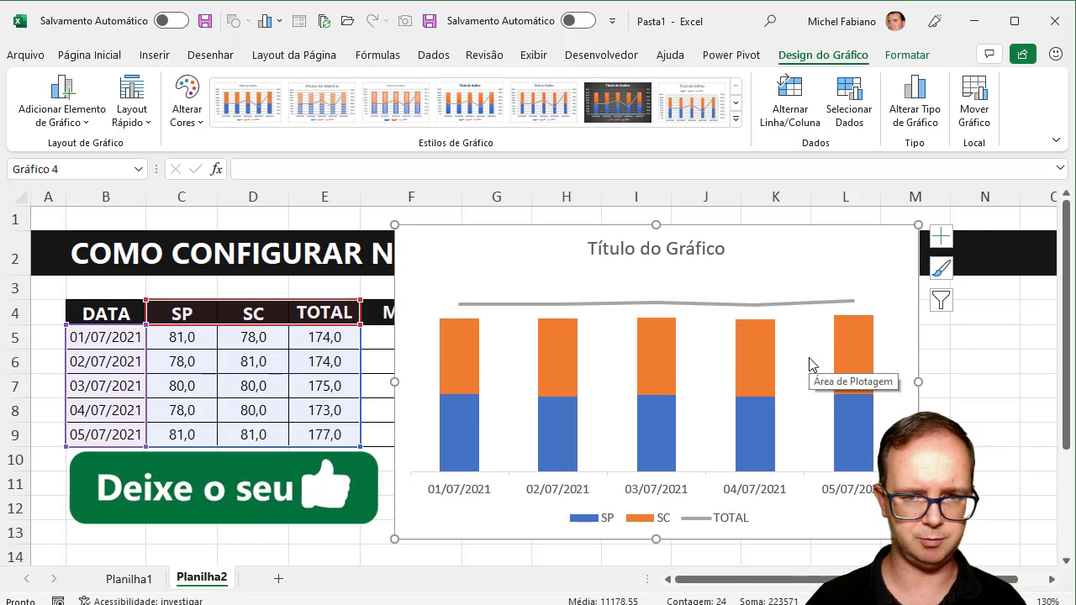
left_click(804, 306)
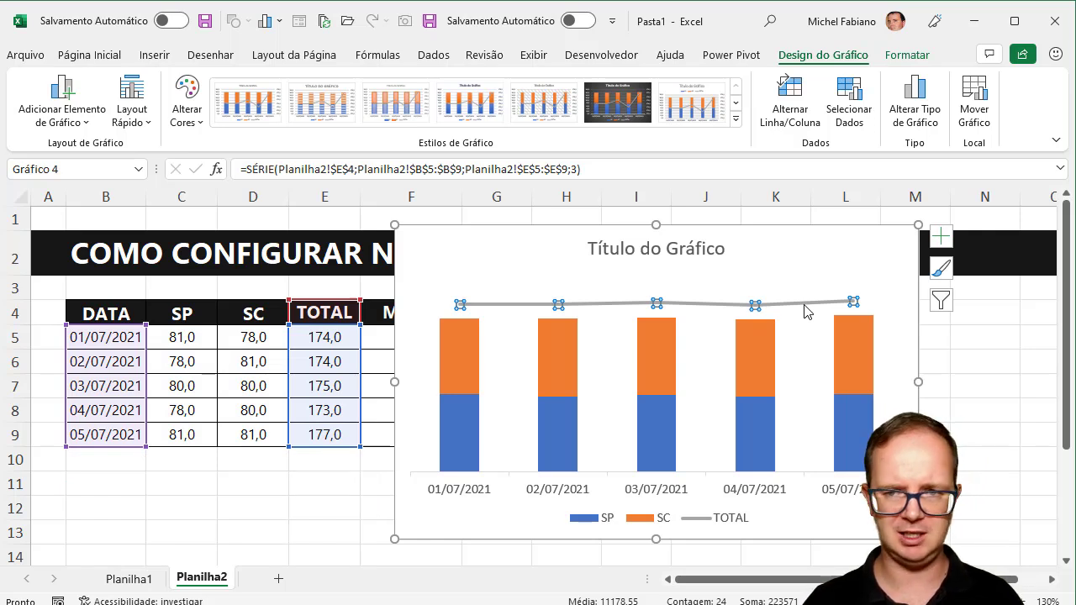
Add data labels to the TOTAL line.
left_click(940, 237)
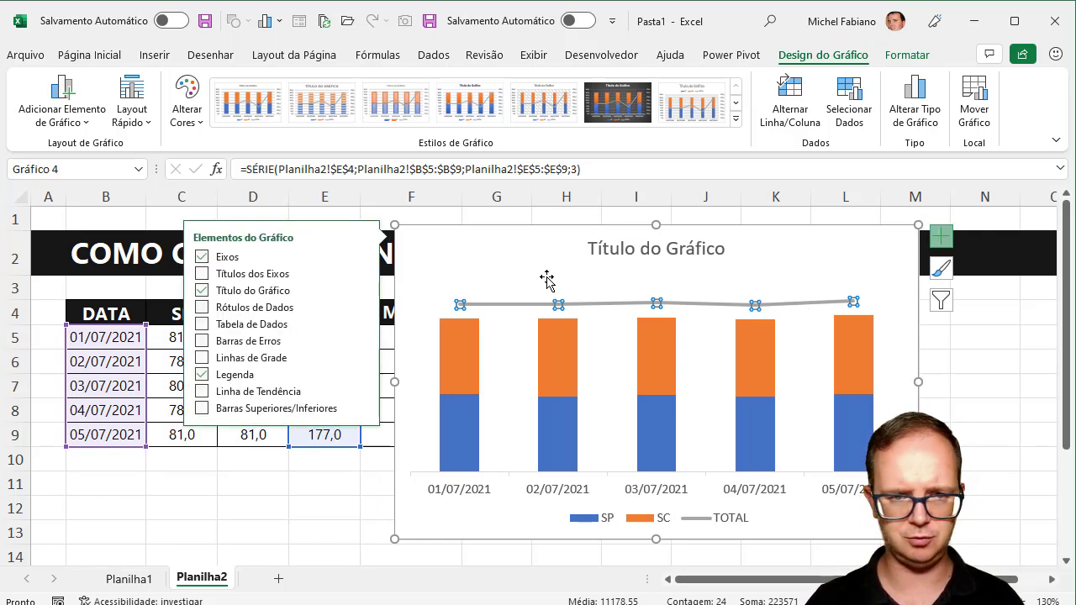
left_click(202, 309)
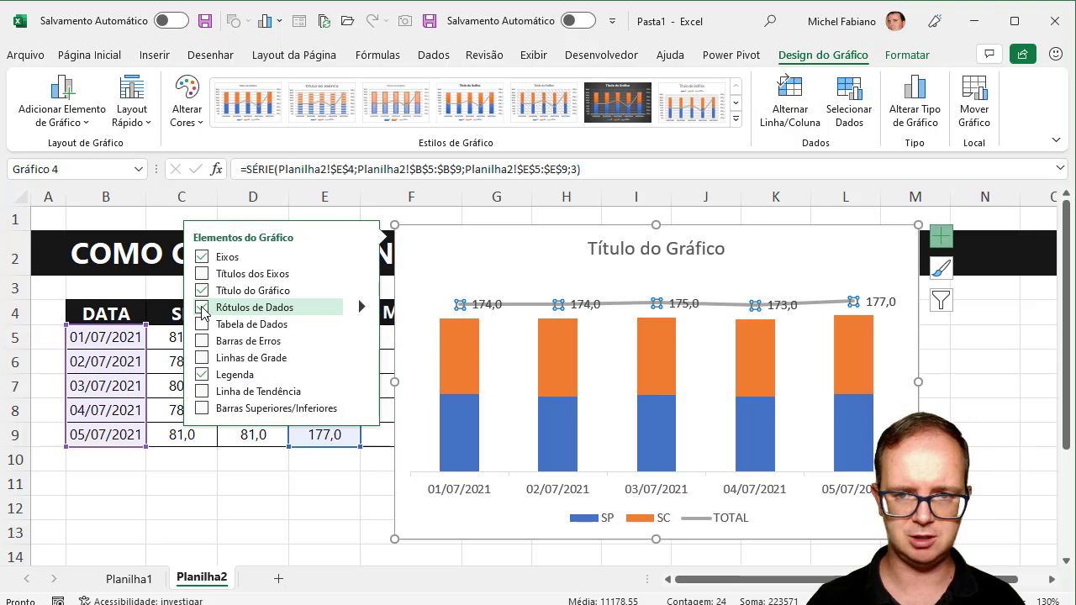
left_click(285, 499)
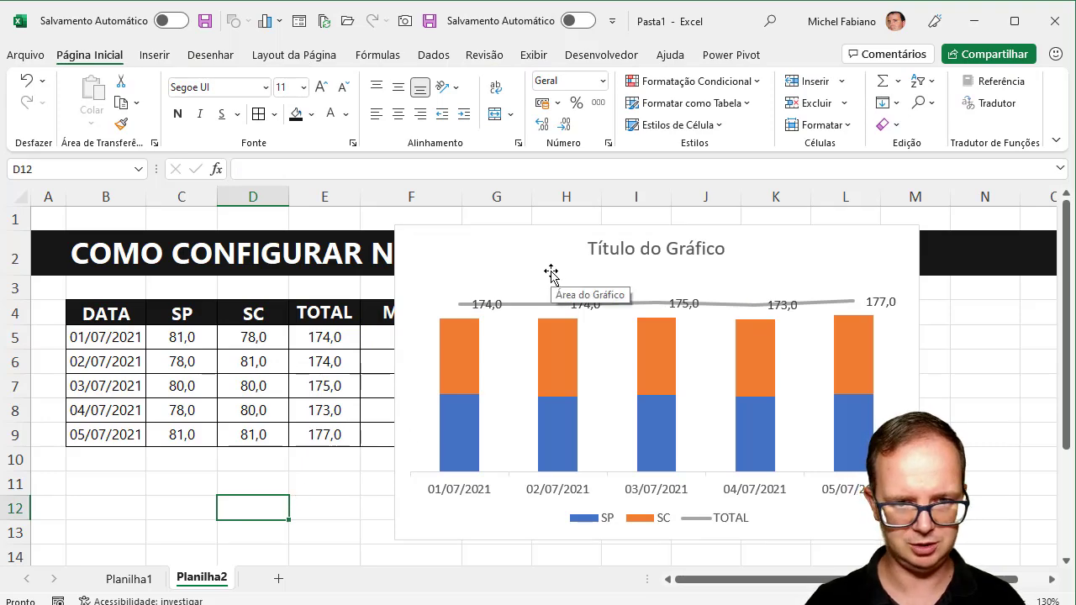
Move the chart right to reveal the MÉDIA column and select F5:F9.
scroll(670, 288, "down", 2, "ctrl")
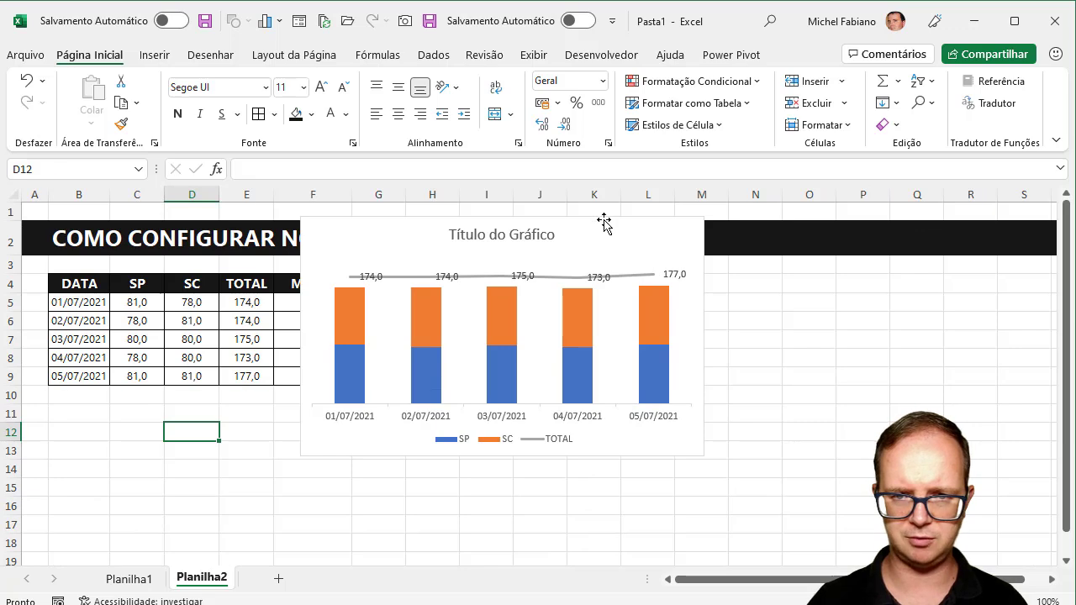
left_click_drag(604, 221, 747, 218)
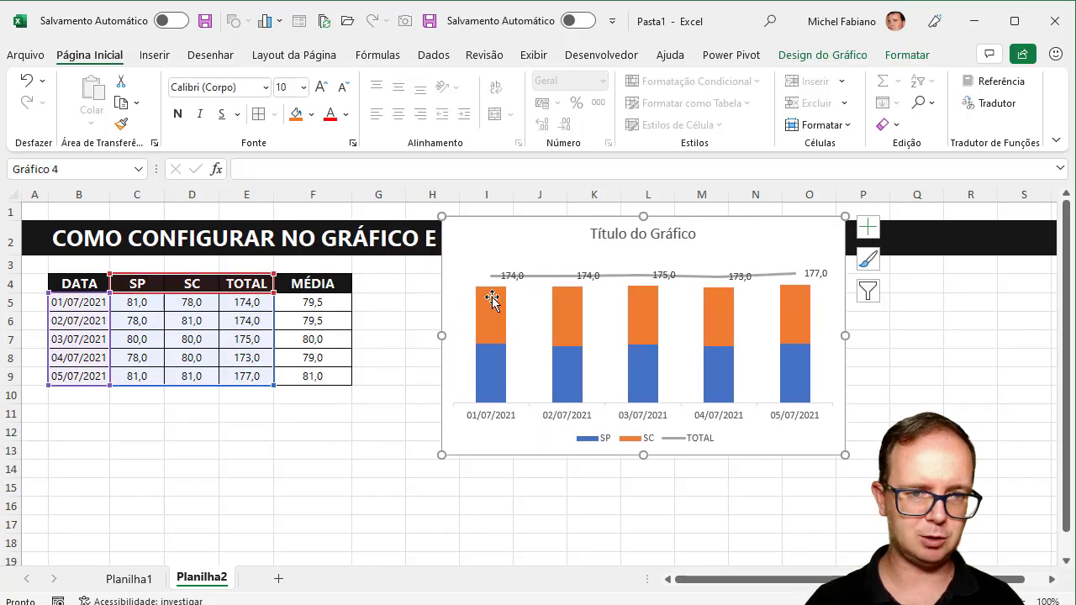
left_click_drag(312, 302, 321, 373)
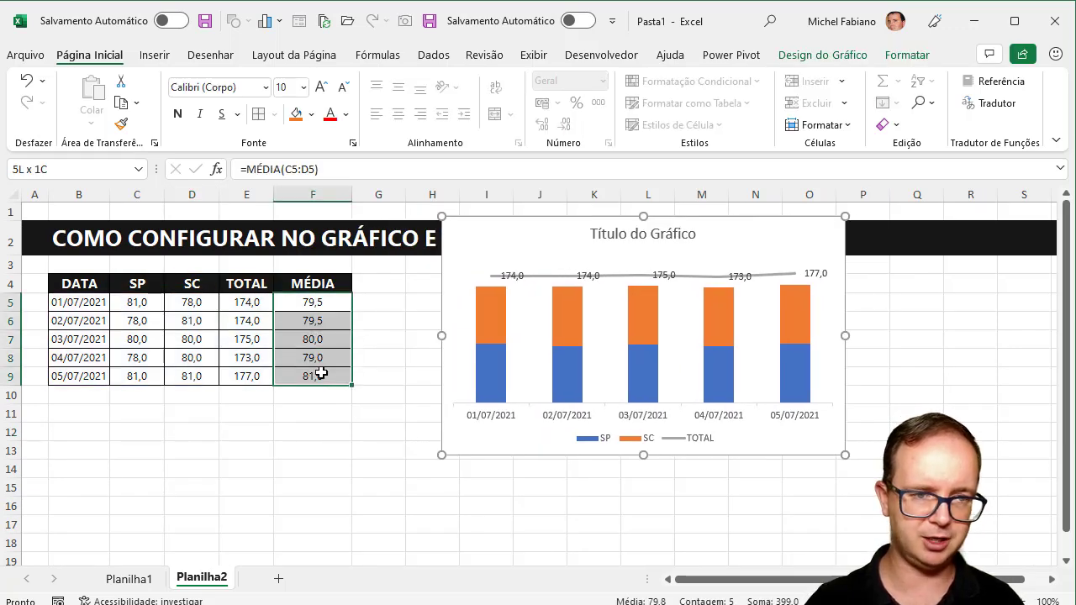
left_click_drag(122, 303, 177, 375)
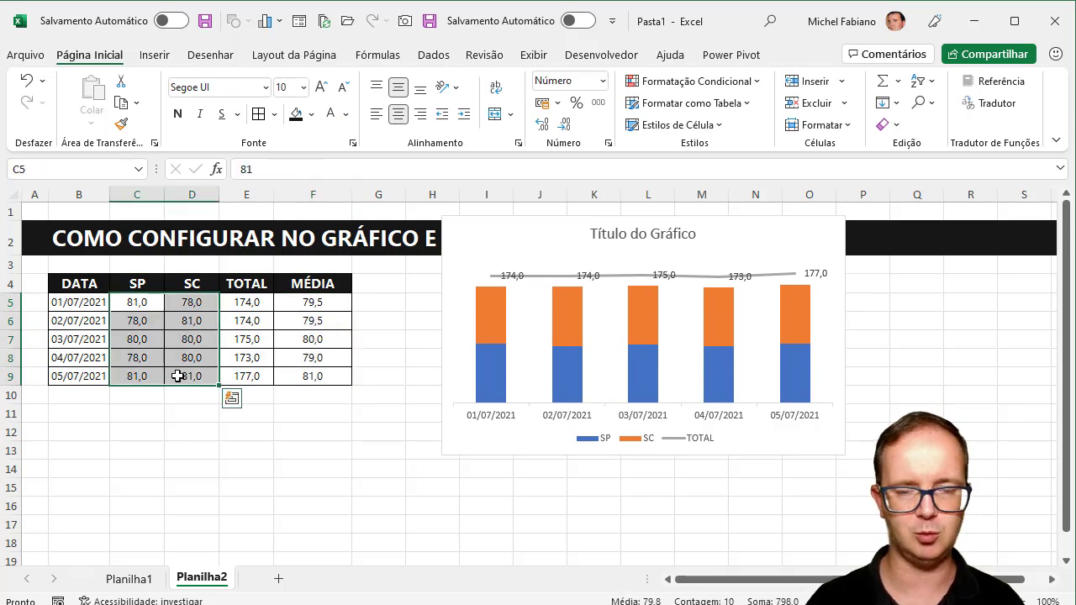
left_click(514, 276)
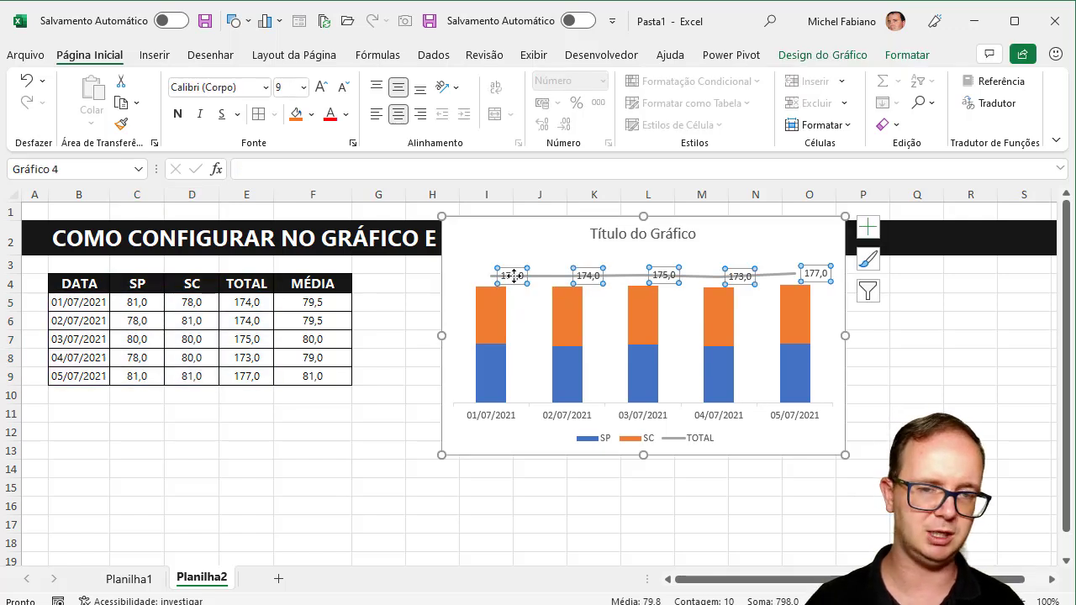
Make the TOTAL line labels show the MÉDIA averages from F5:F9 instead of totals.
right_click(515, 277)
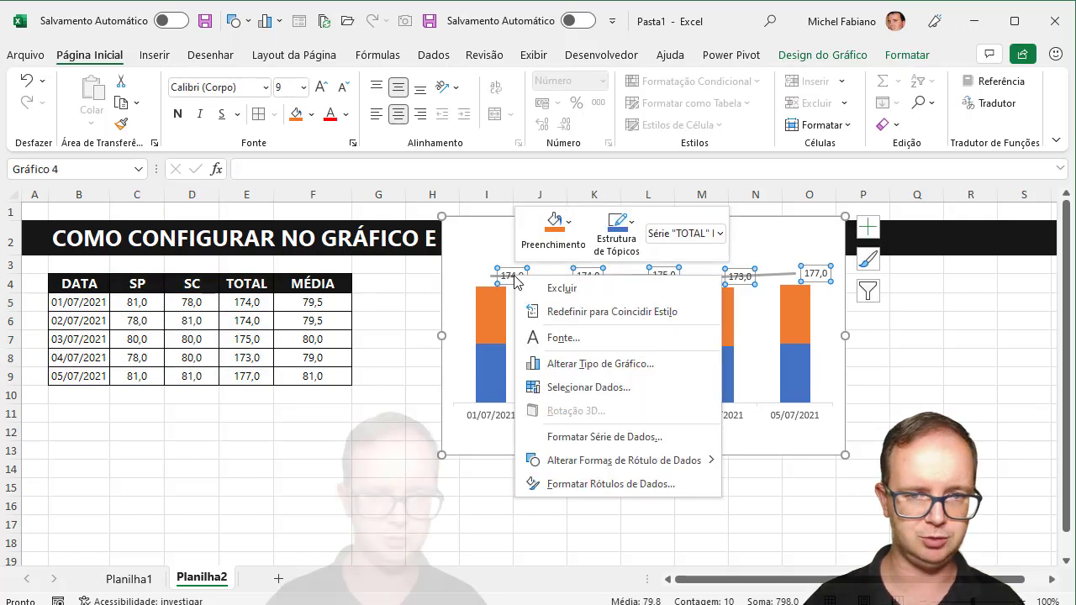
left_click(601, 484)
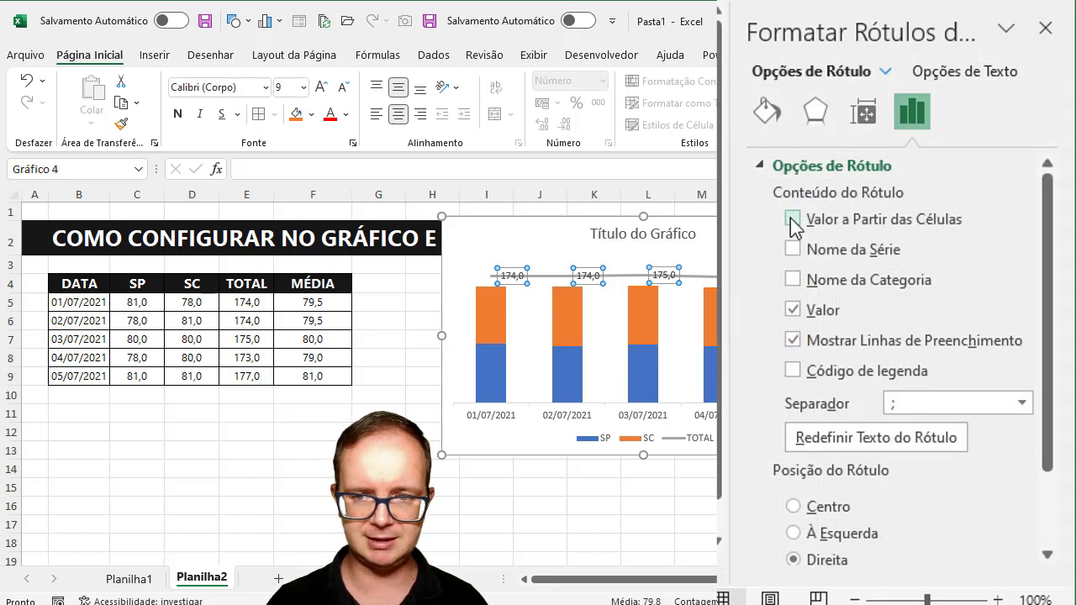
left_click(793, 219)
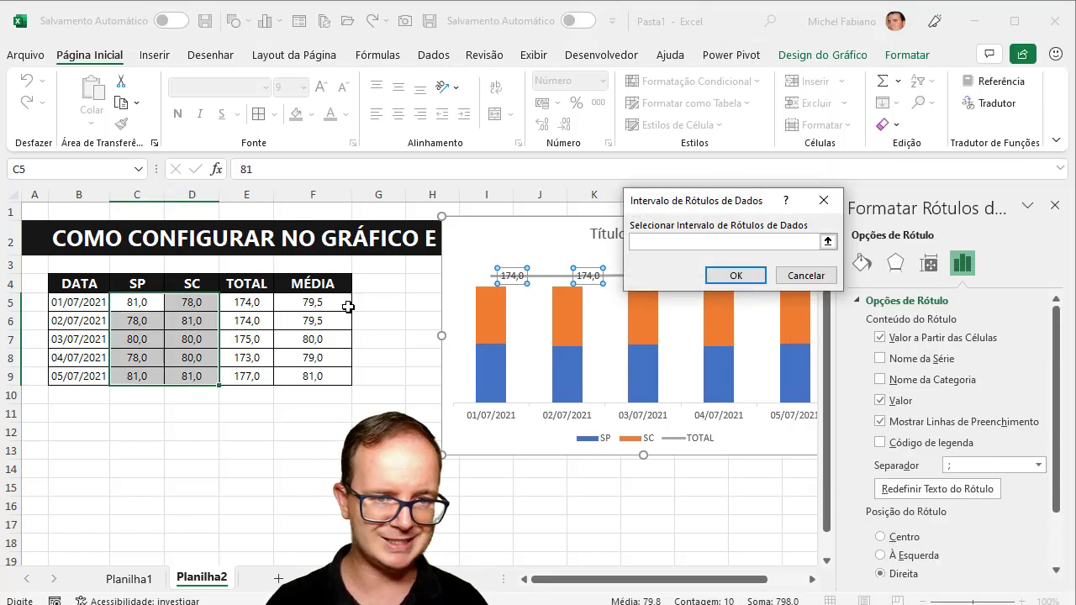
left_click_drag(340, 302, 334, 376)
left_click(713, 274)
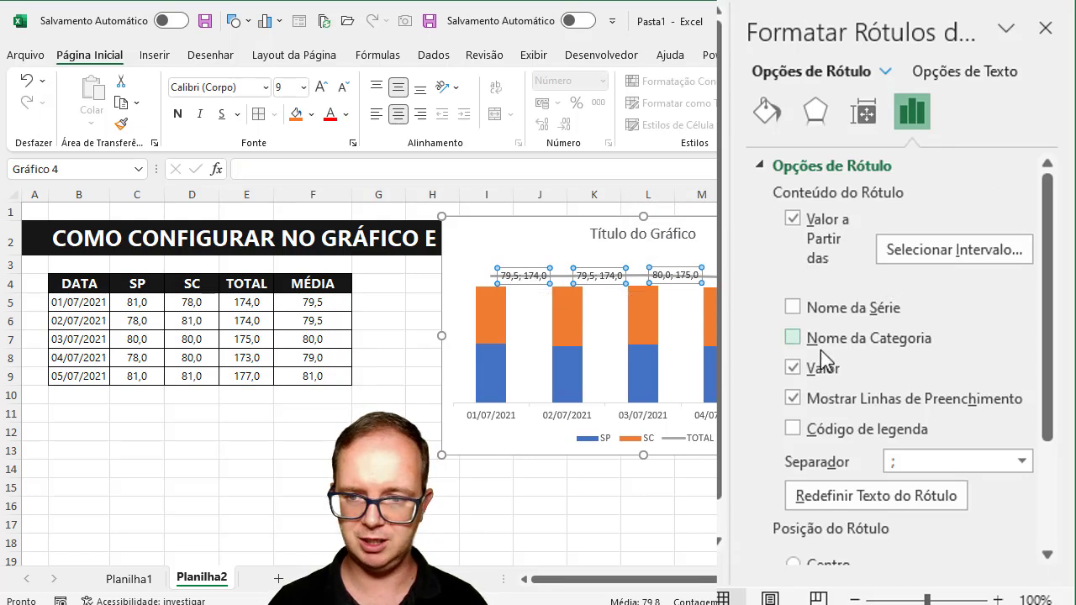
left_click(792, 368)
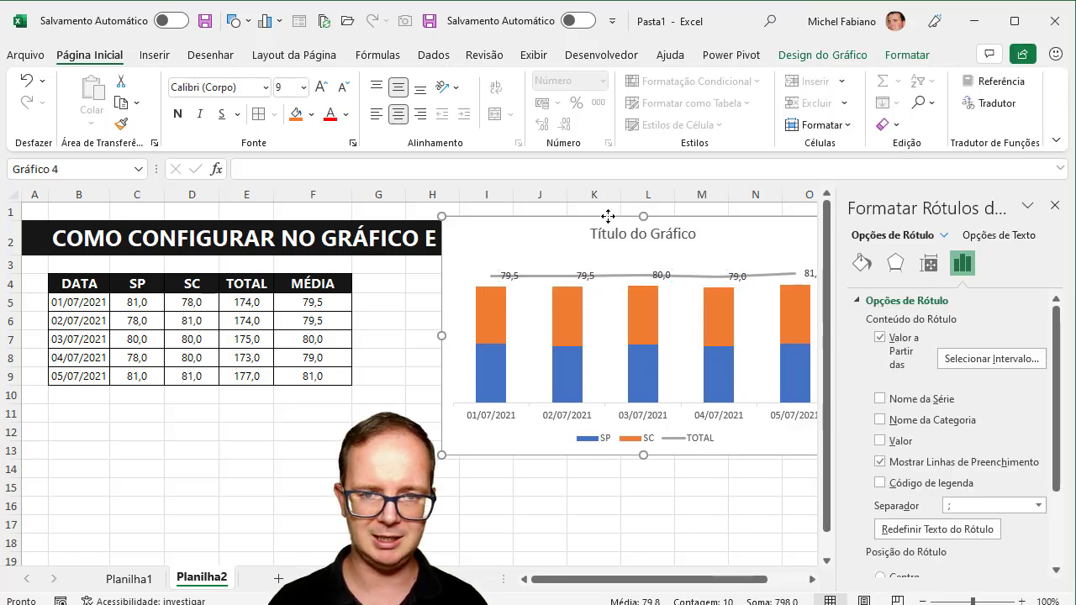
Shift the chart slightly left and centre the average labels on the TOTAL line.
left_click_drag(607, 217, 527, 223)
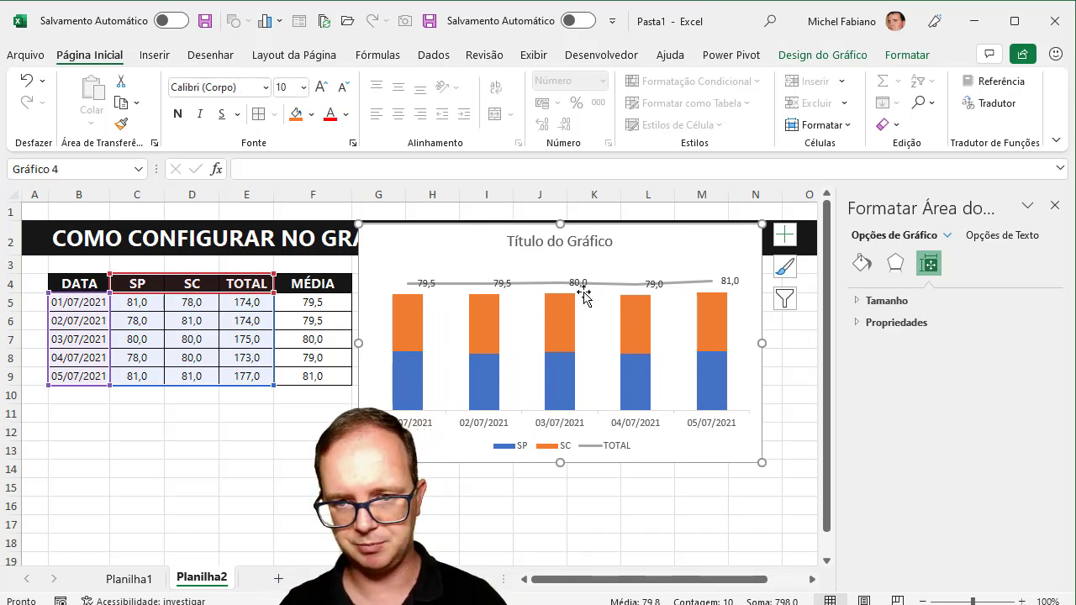
left_click(729, 284)
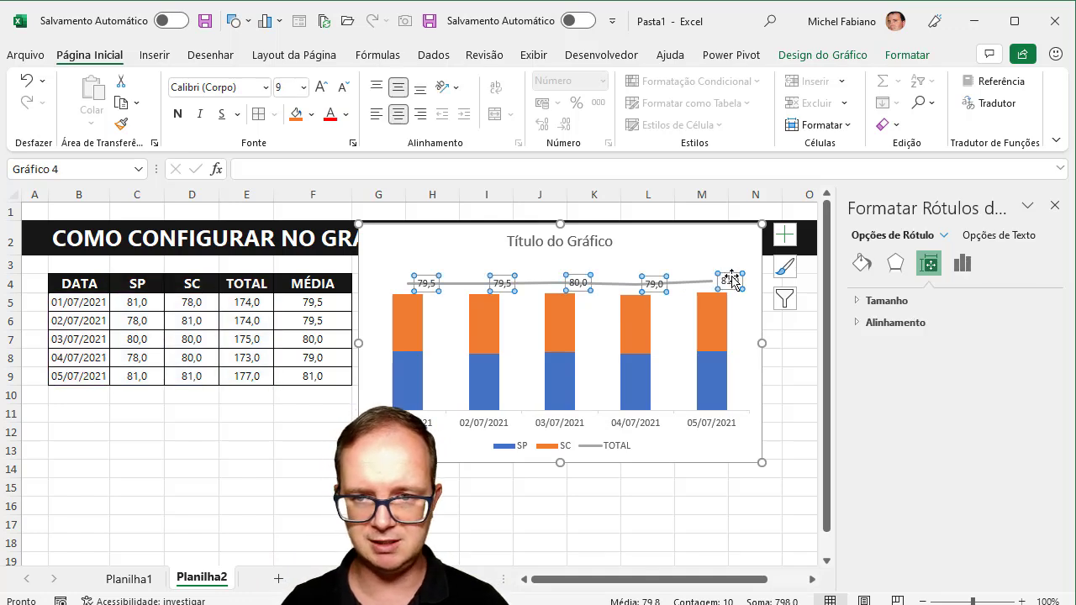
left_click(785, 237)
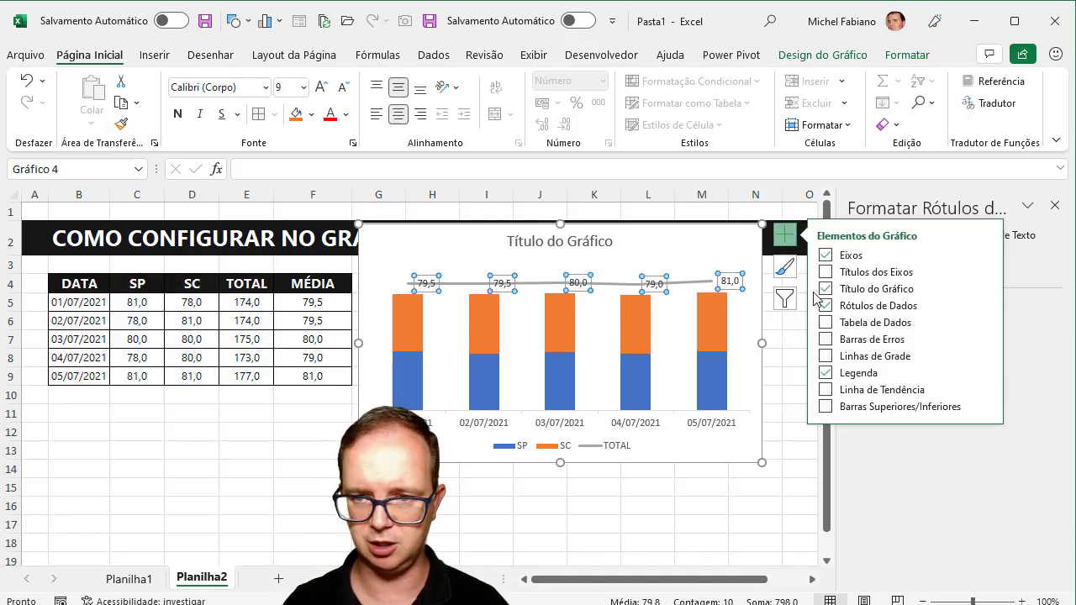
left_click(985, 306)
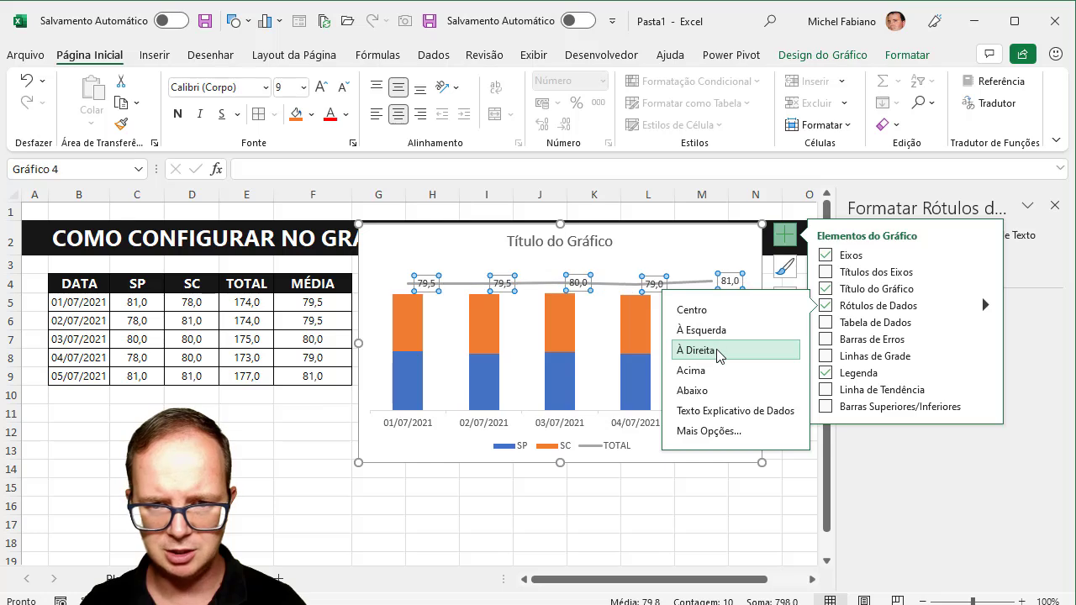
left_click(694, 315)
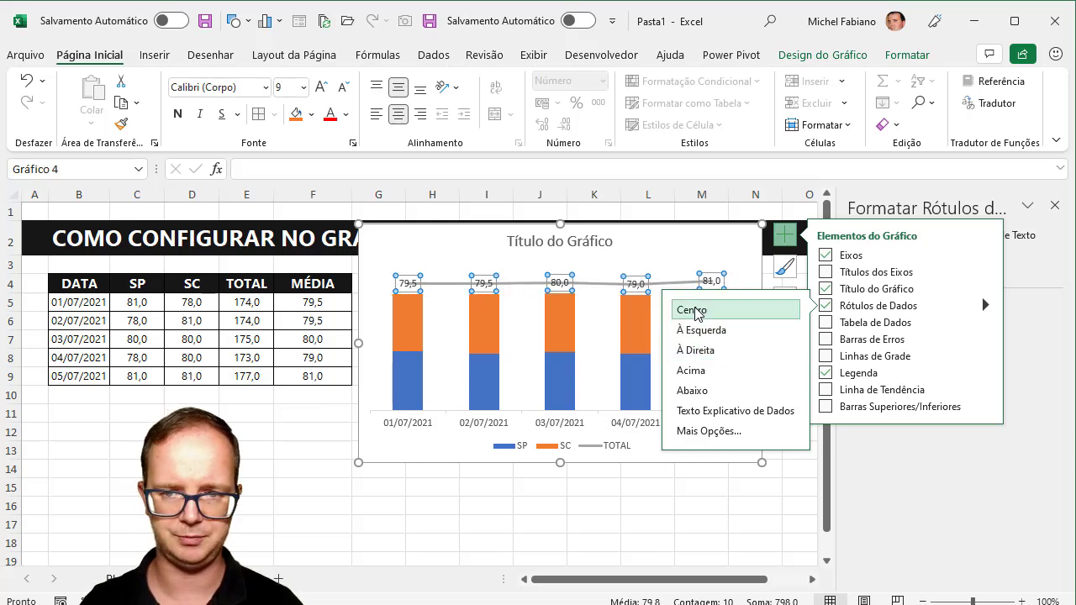
left_click(635, 330)
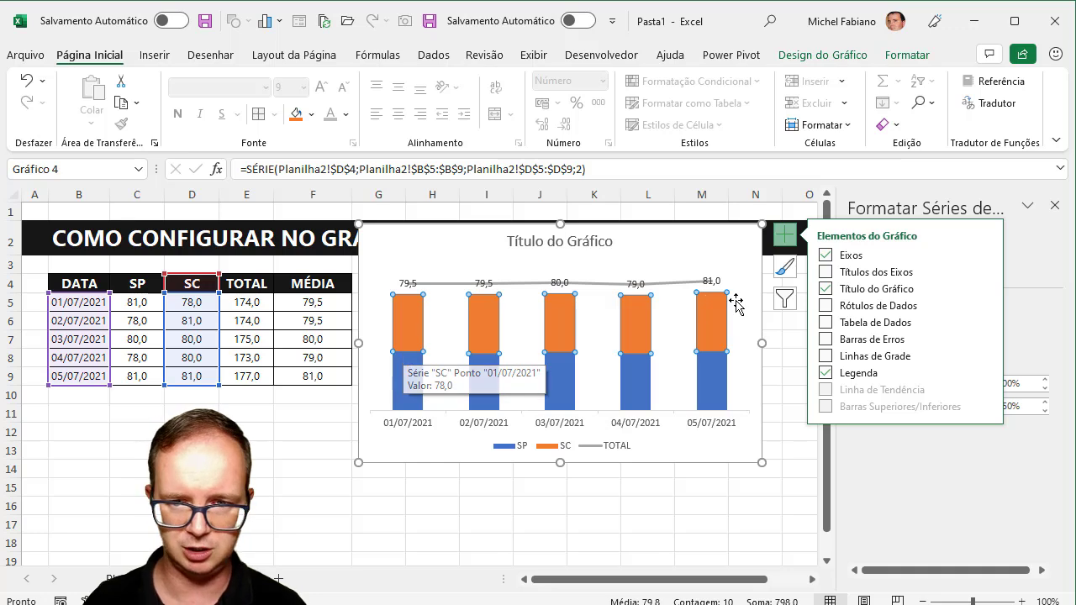
Add data labels to the SC and SP columns so each bar shows its value (81,0, 78,0…).
left_click(826, 306)
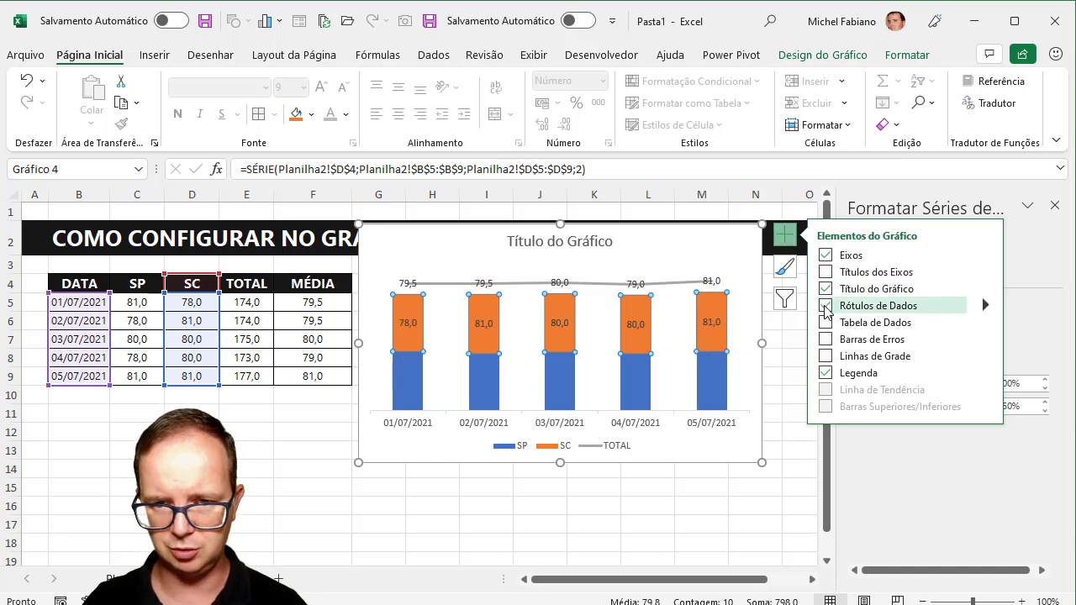
left_click(710, 389)
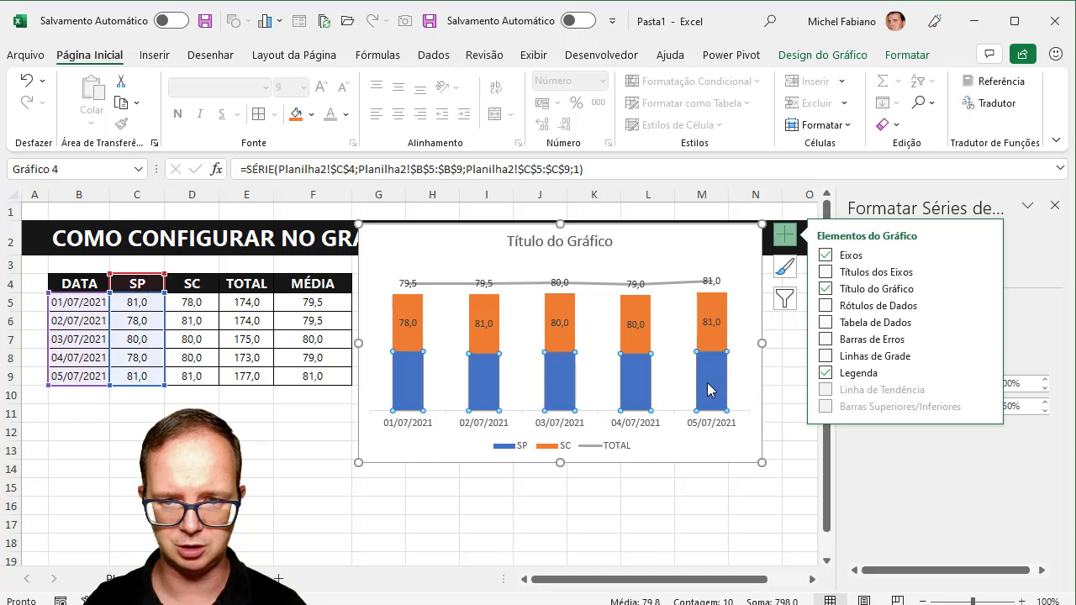
left_click(825, 306)
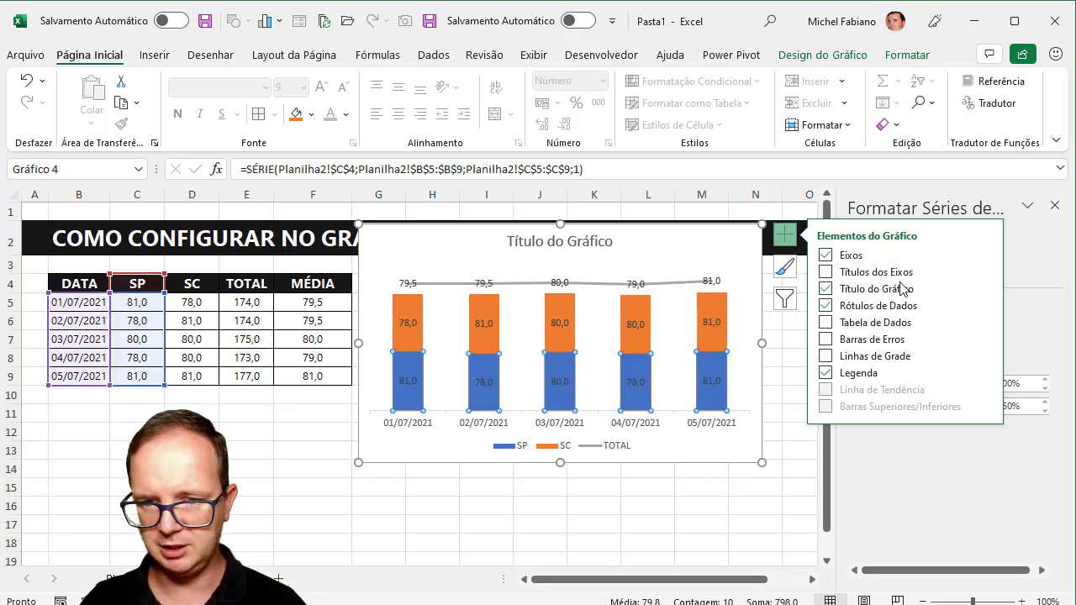
left_click(684, 507)
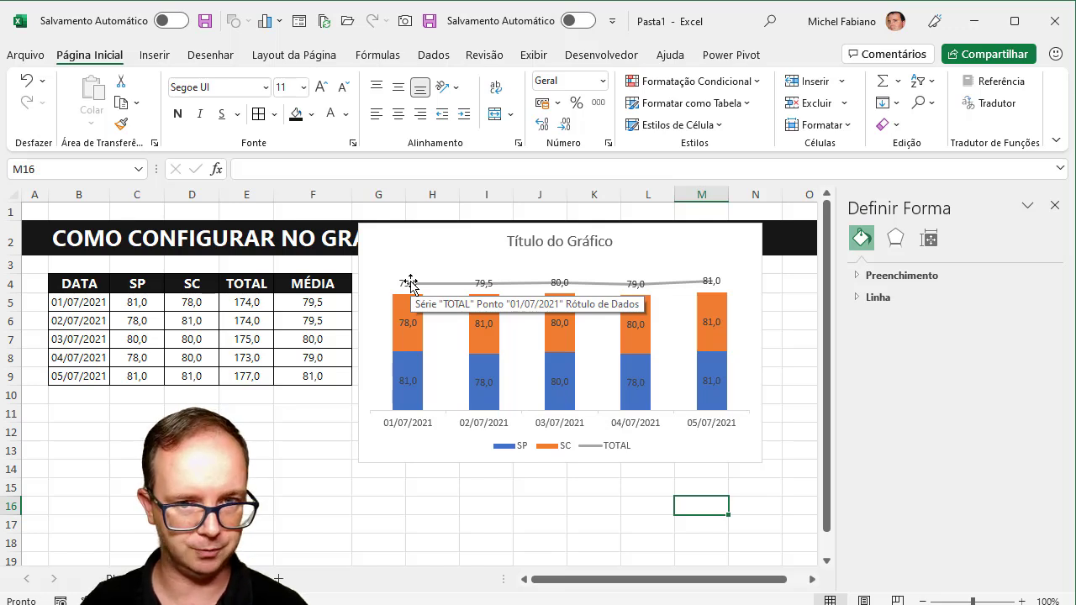
mouse_move(450, 286)
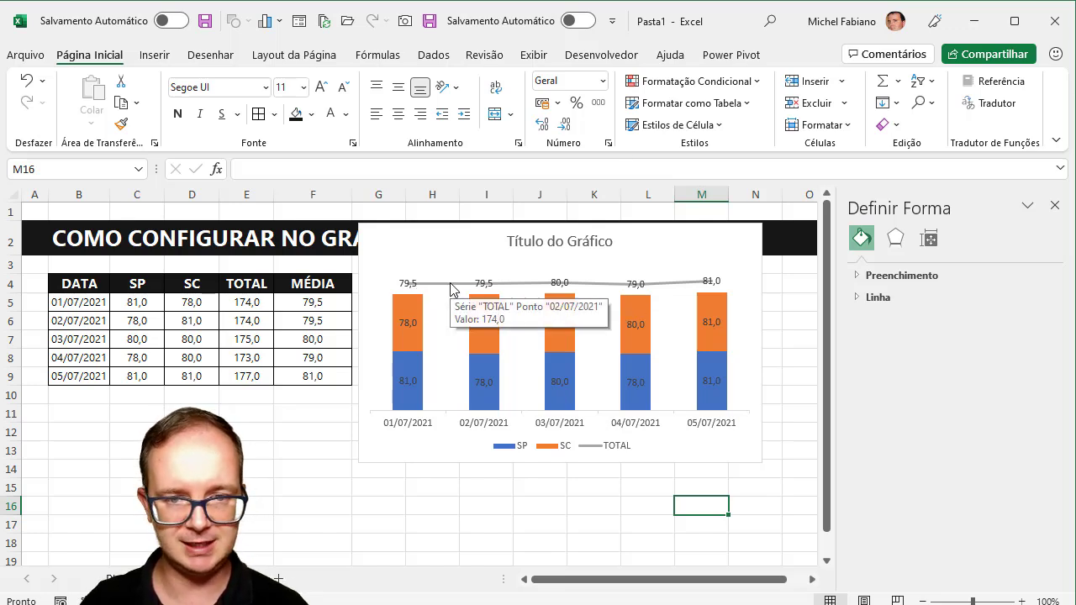
Set the TOTAL series outline and fill to none, leaving only its average labels visible.
left_click(450, 289)
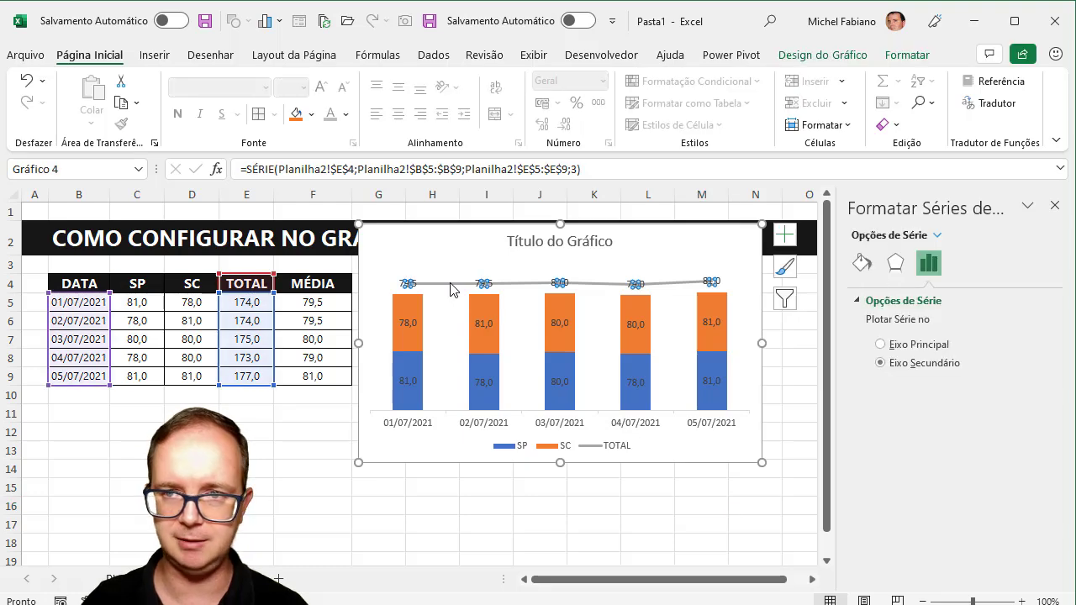
left_click(914, 52)
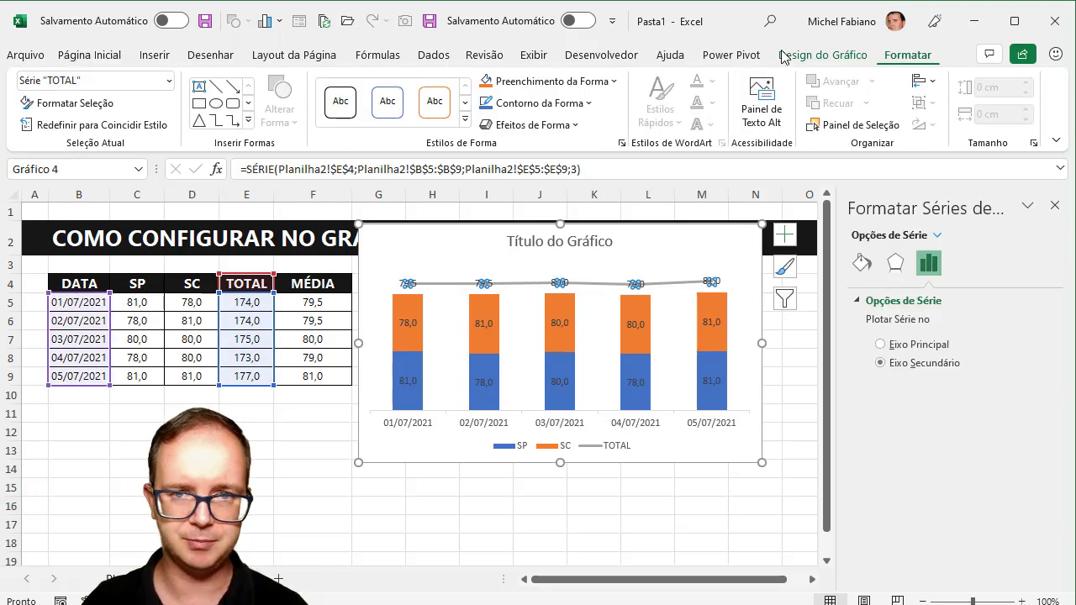
left_click(542, 103)
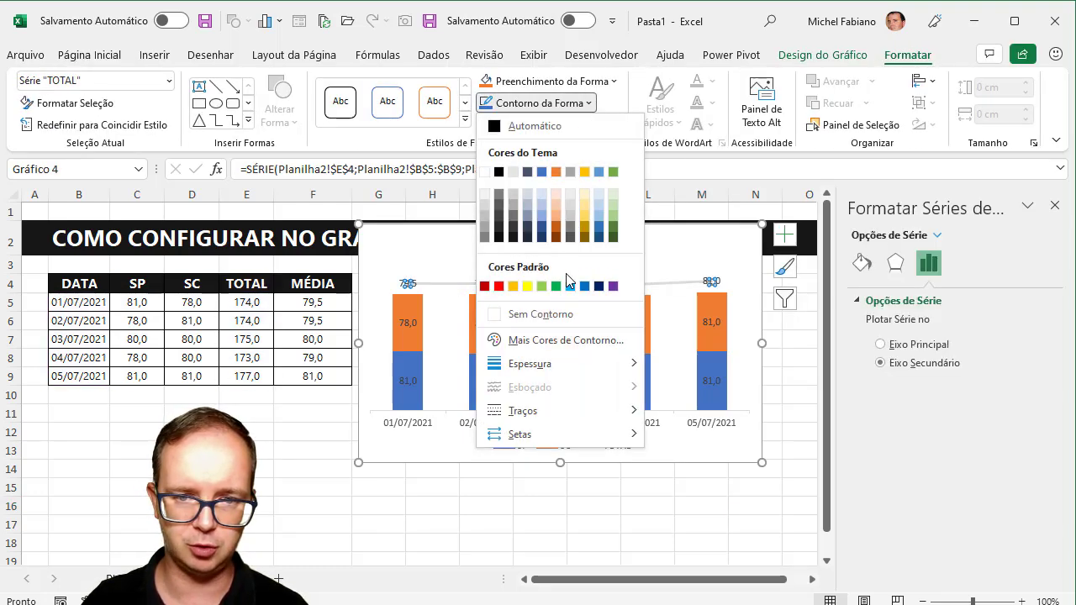
left_click(562, 315)
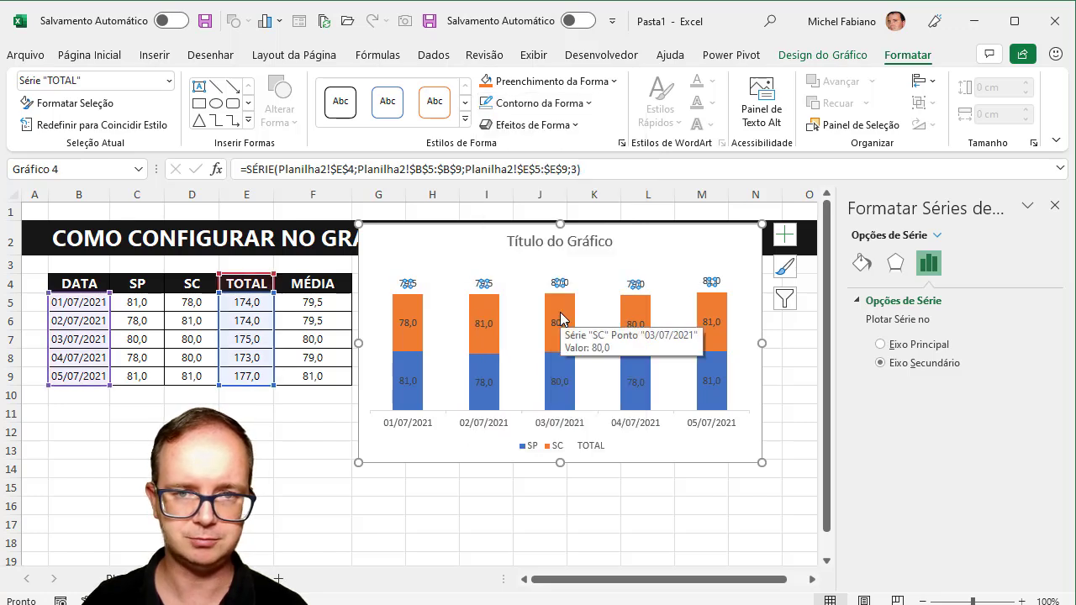
left_click(614, 81)
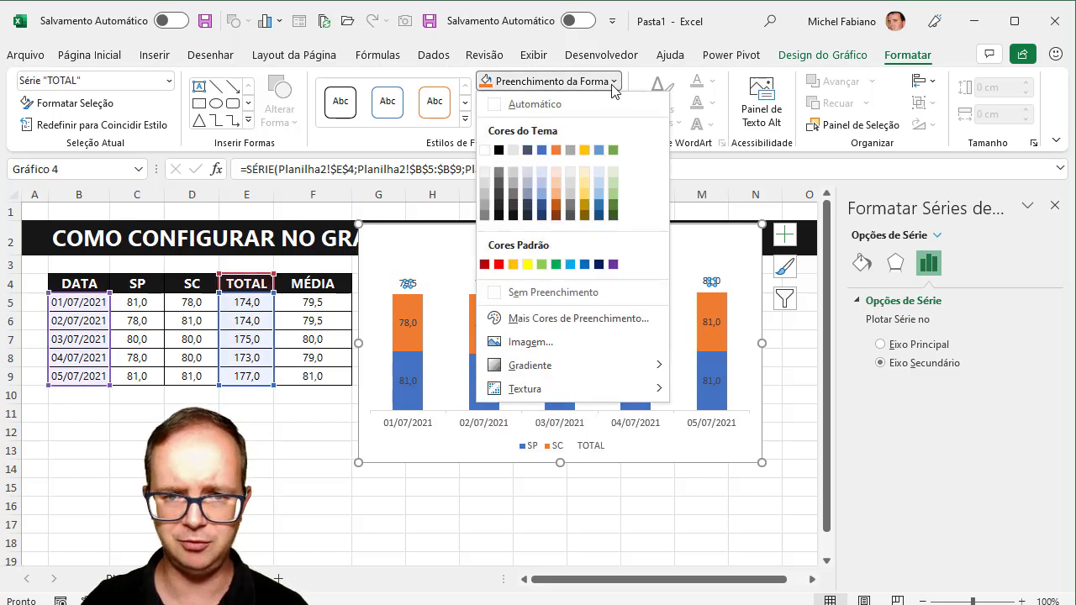
left_click(554, 287)
left_click(252, 465)
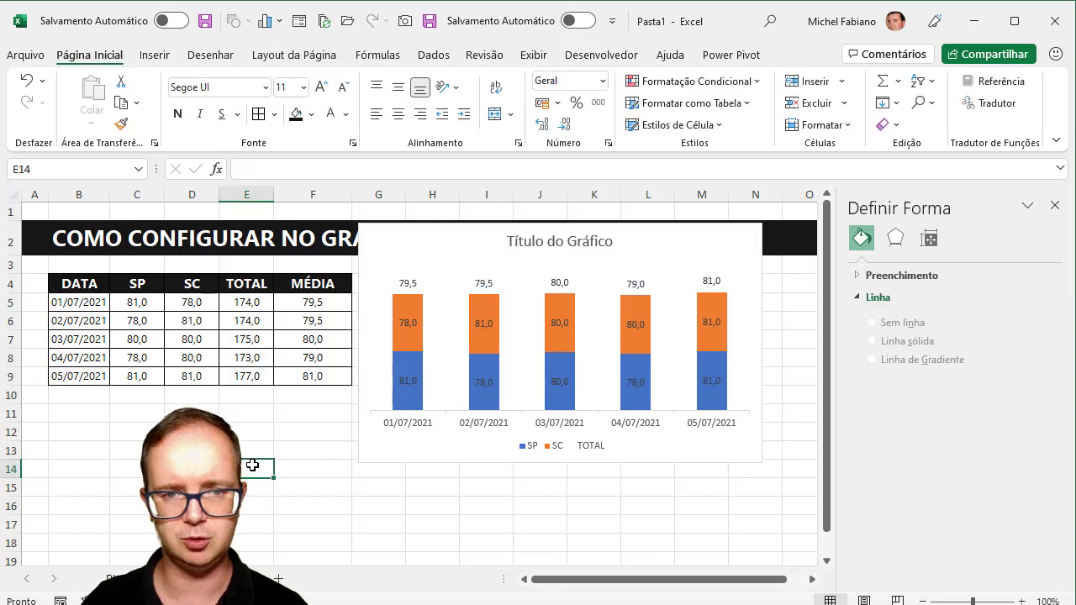
Change SC for 01/07/2021 to 82 (TOTAL 178,0, average 81,5) and move the chart right and down.
left_click(199, 302)
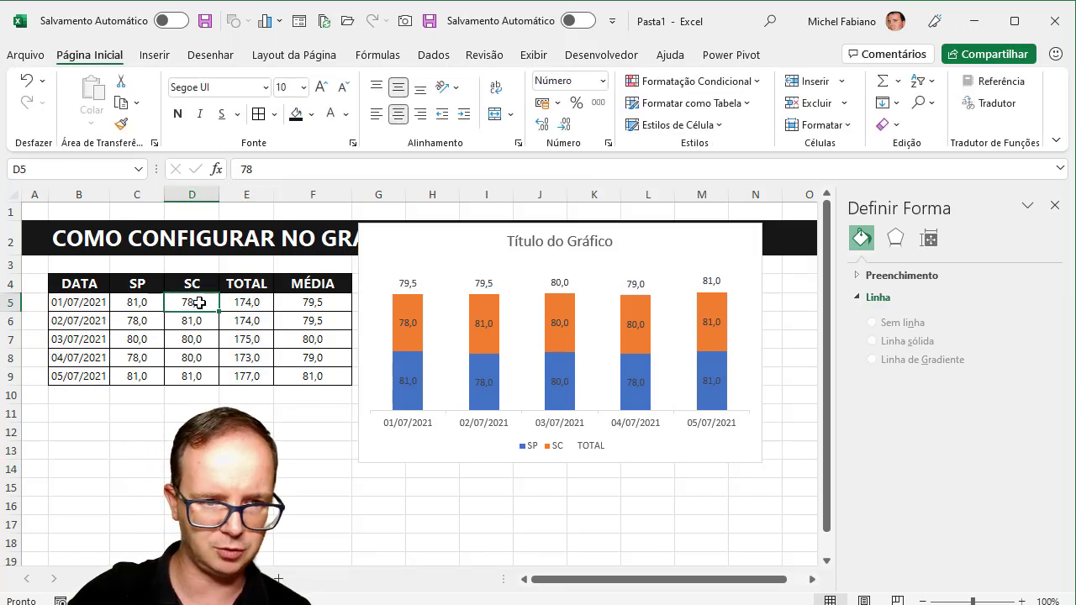
type("82")
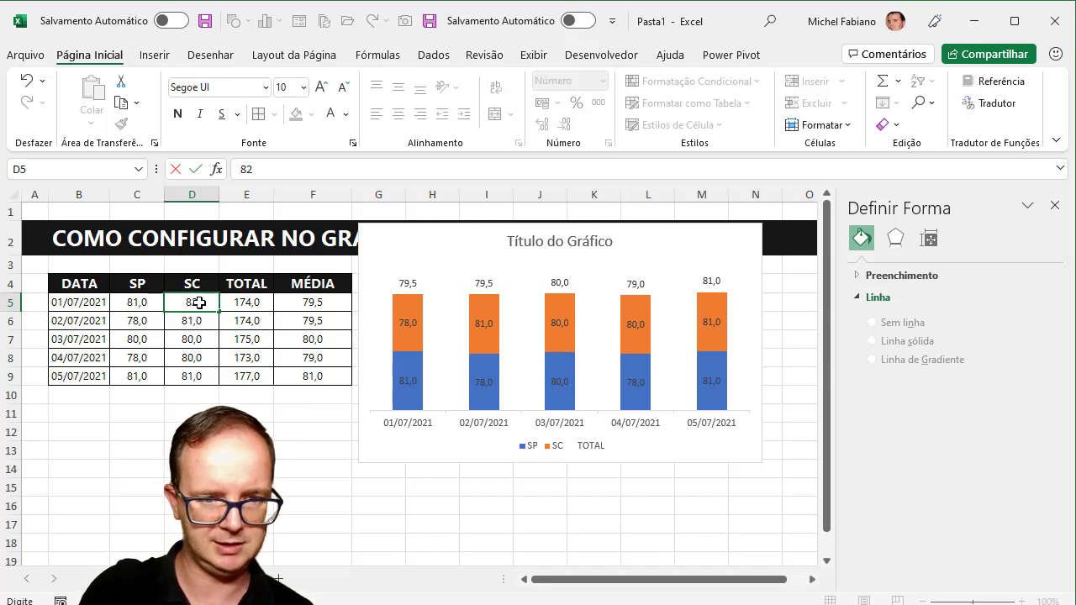
key("Tab")
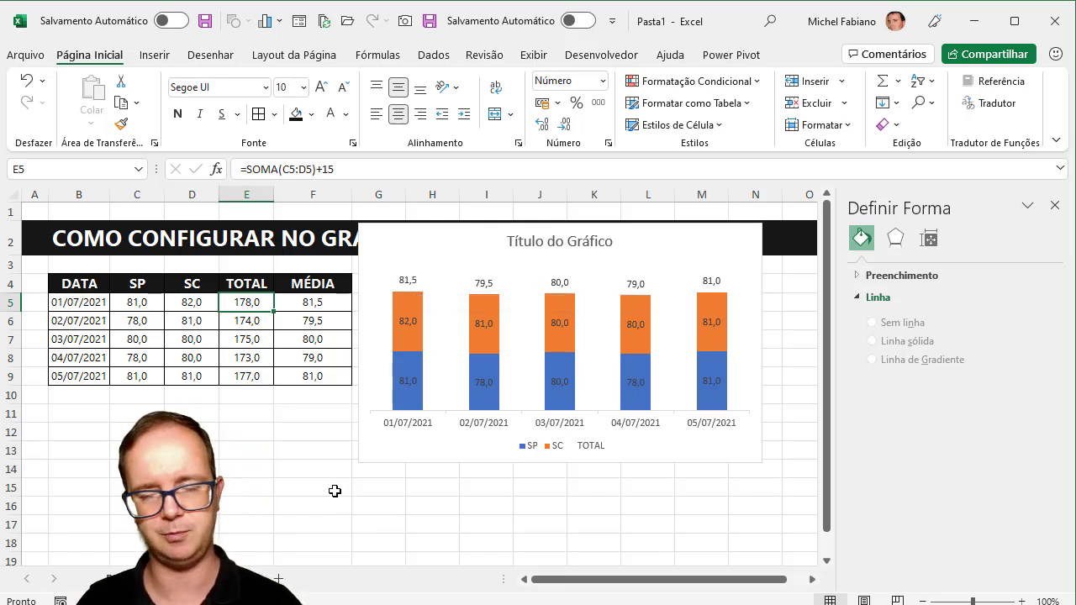
left_click(1055, 205)
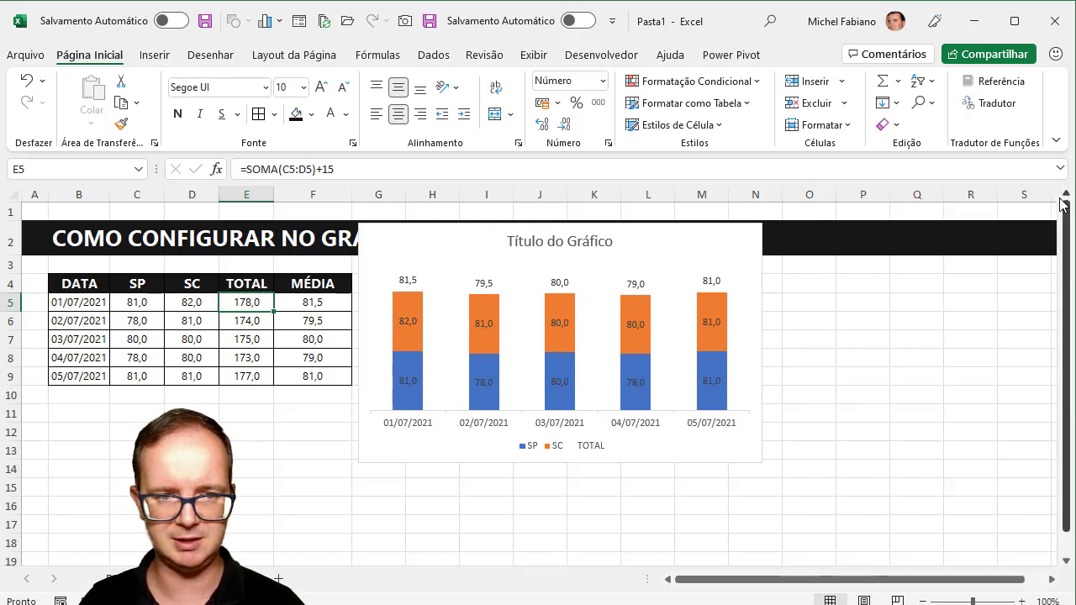
left_click_drag(725, 230, 833, 282)
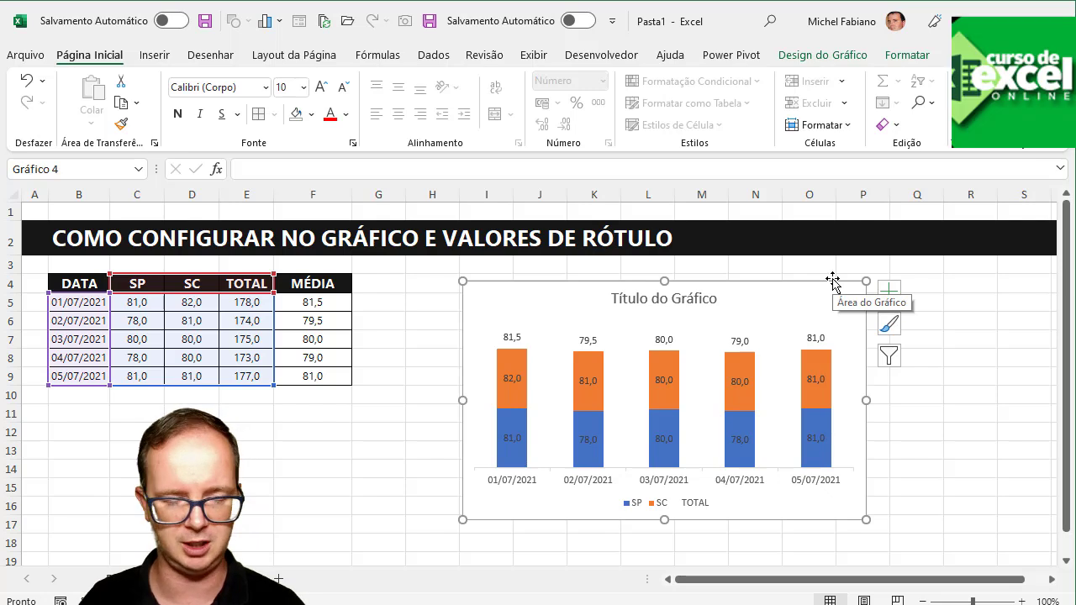
left_click(284, 466)
mouse_move(90, 287)
left_mouse_down()
mouse_move(133, 370)
mouse_move(191, 376)
left_mouse_up()
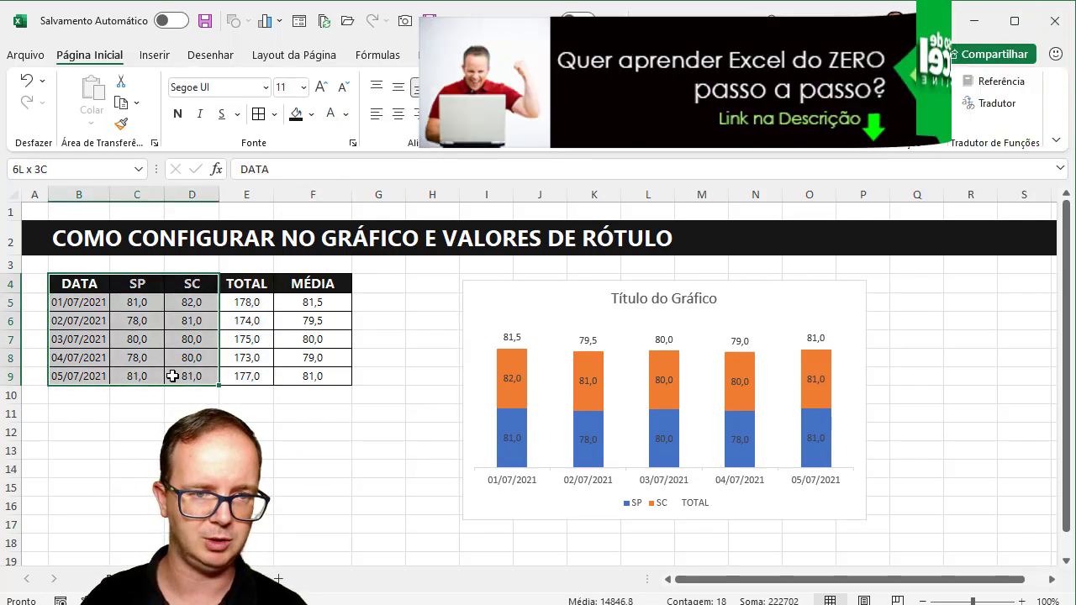
left_click(154, 55)
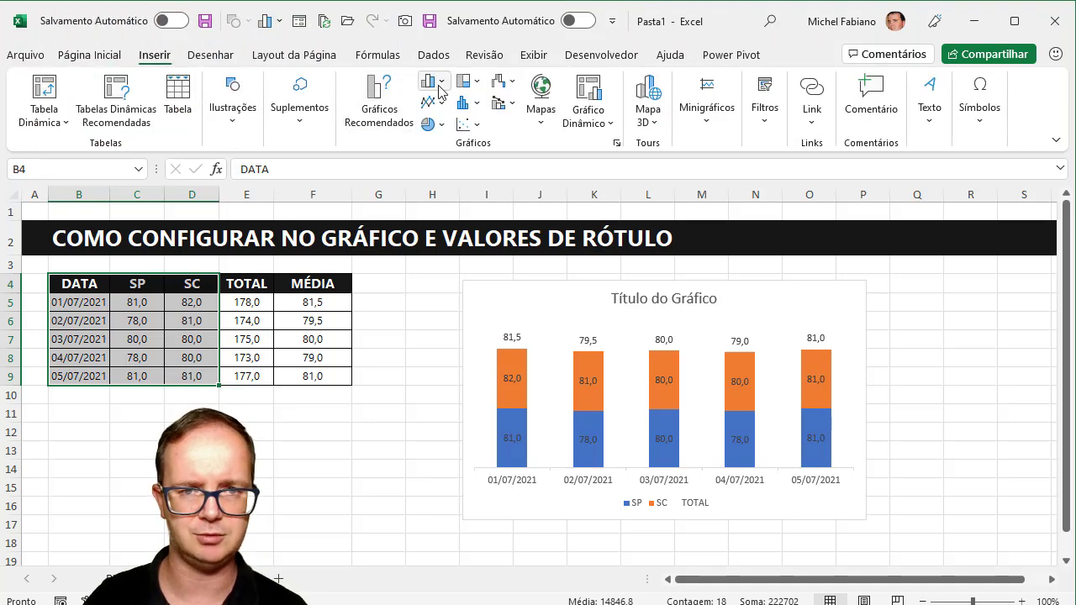
left_click(77, 284)
left_click_drag(80, 284, 126, 377)
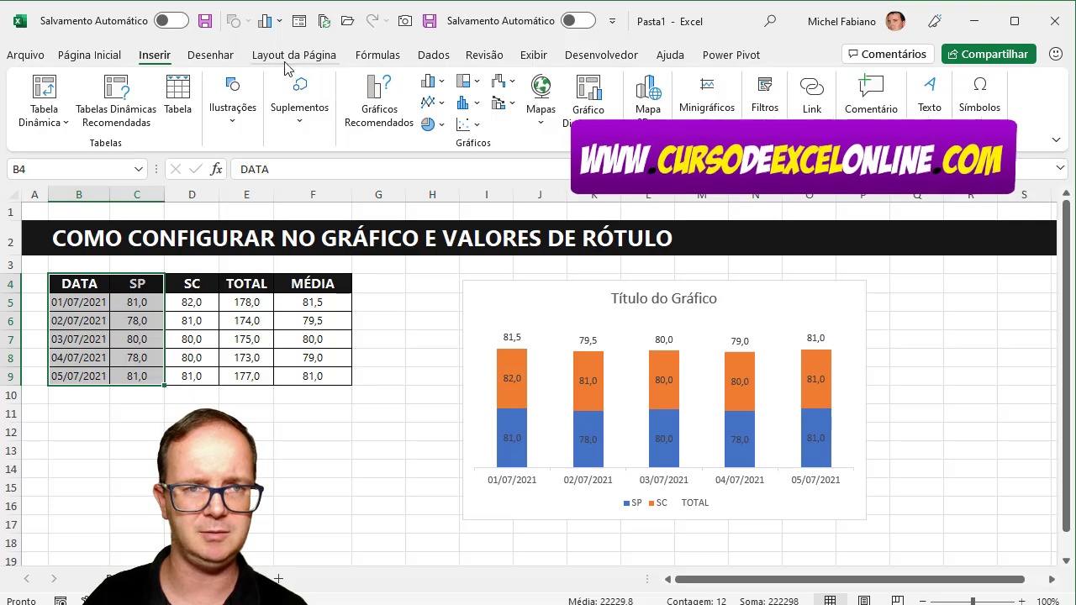
left_click(437, 84)
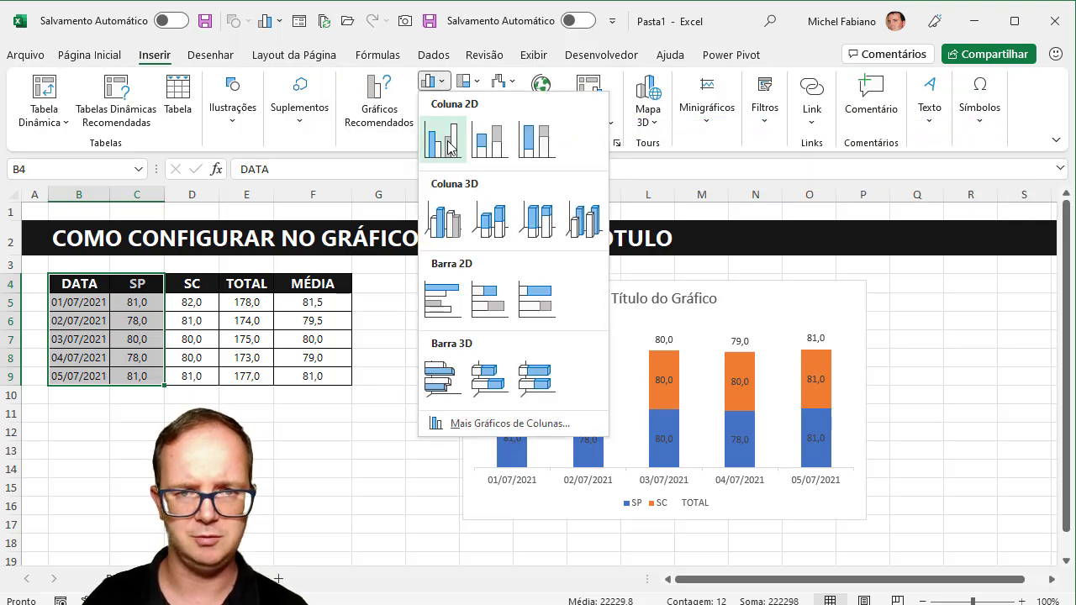
left_click(447, 141)
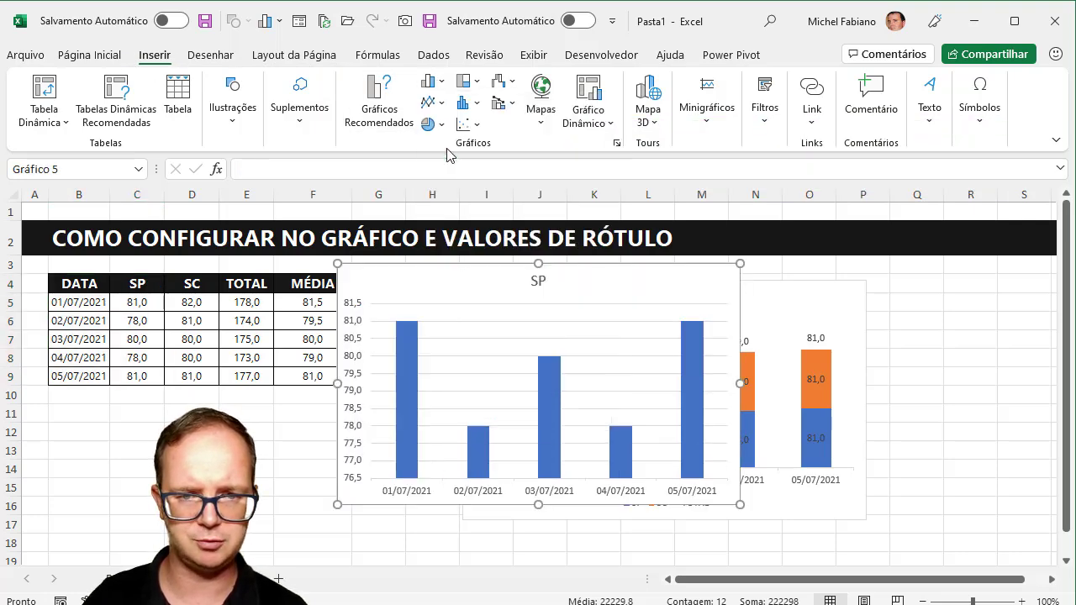
left_click(409, 330)
left_click(763, 274)
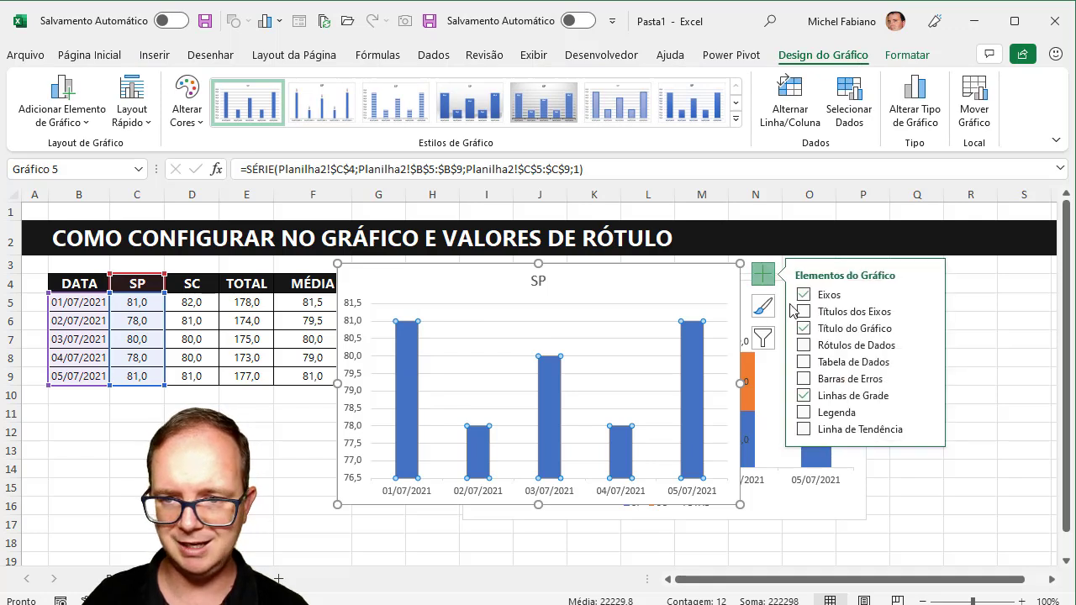
left_click(804, 345)
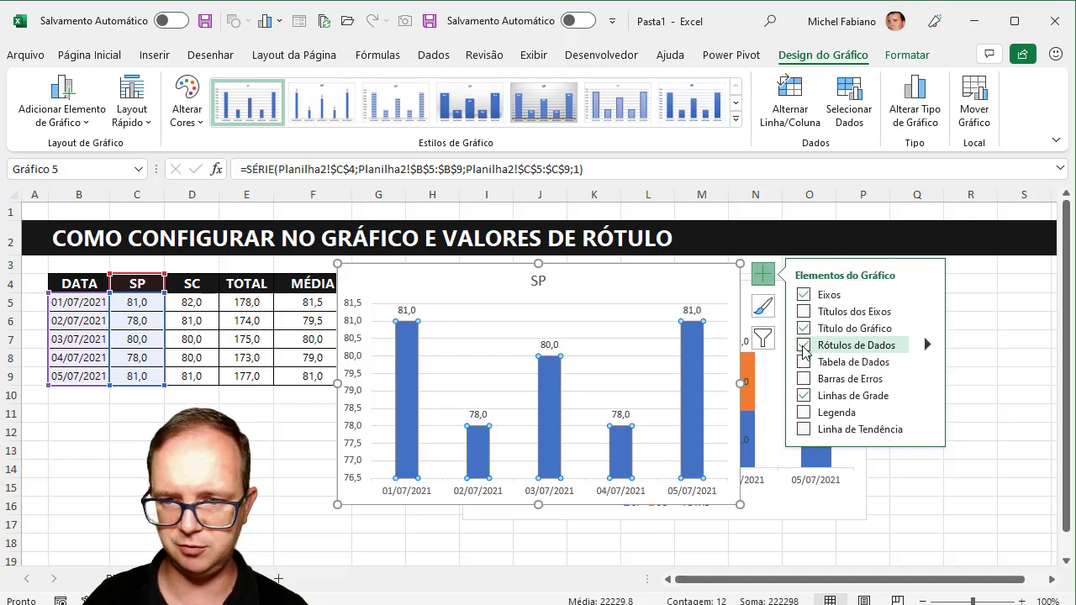
left_click(692, 310)
right_click(692, 308)
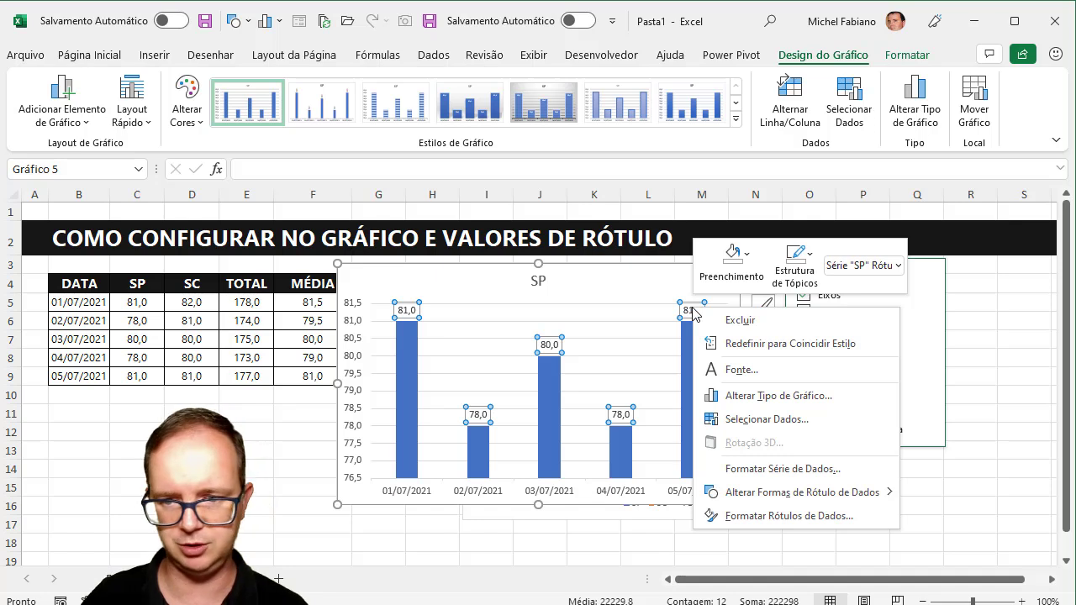
left_click(753, 514)
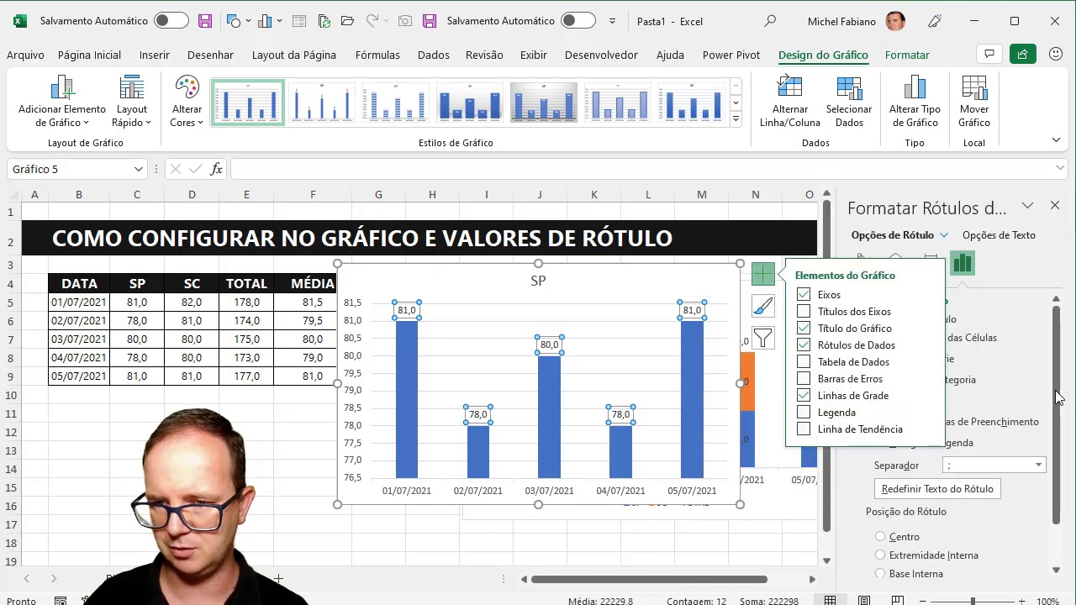
left_click(761, 277)
left_click(879, 338)
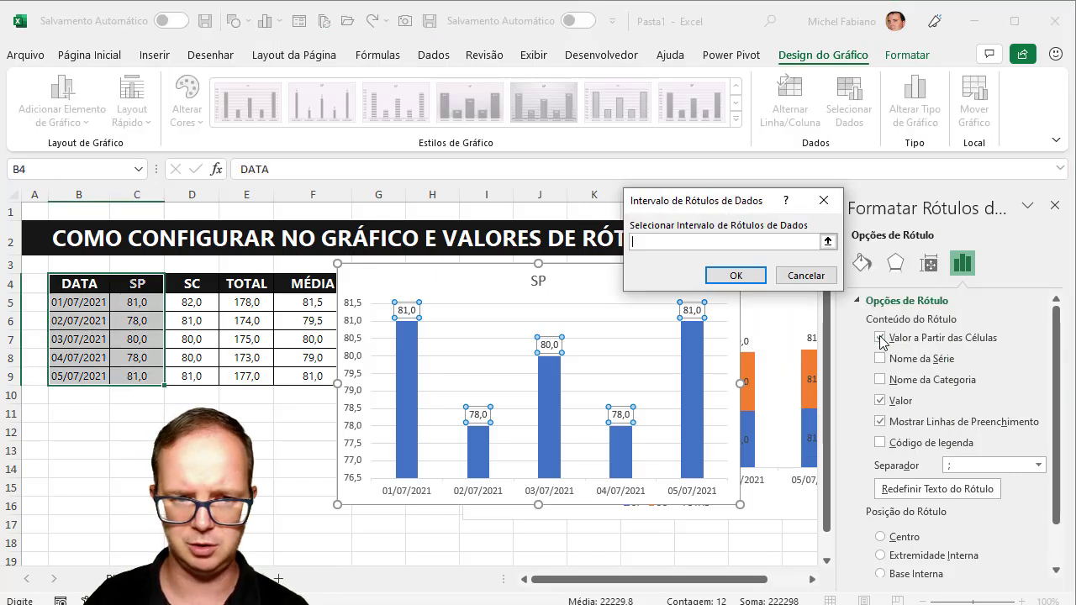
left_click_drag(309, 302, 310, 378)
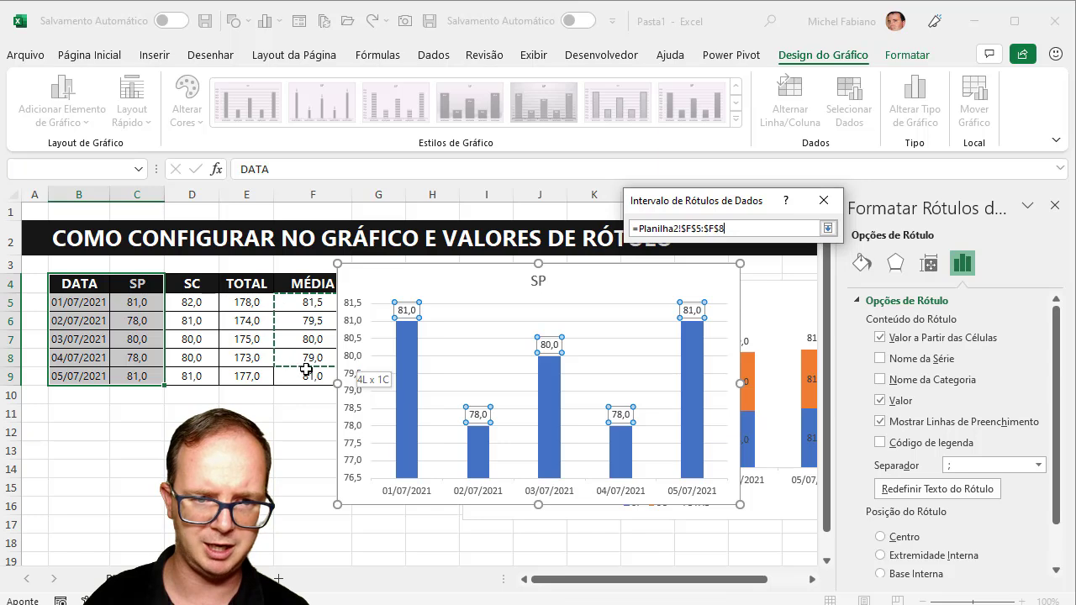
left_click(735, 276)
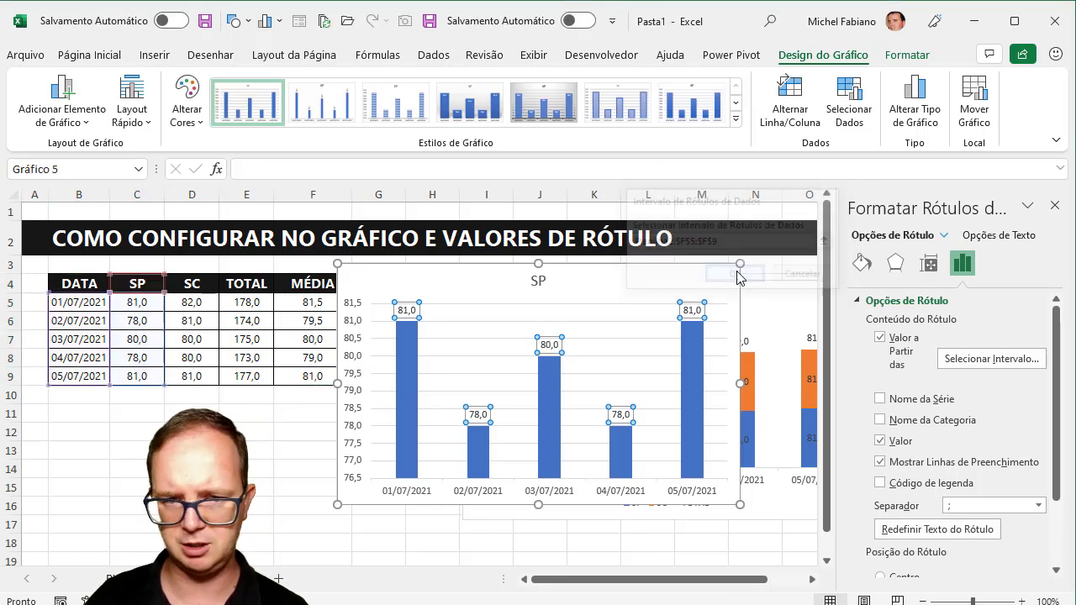
left_click(880, 441)
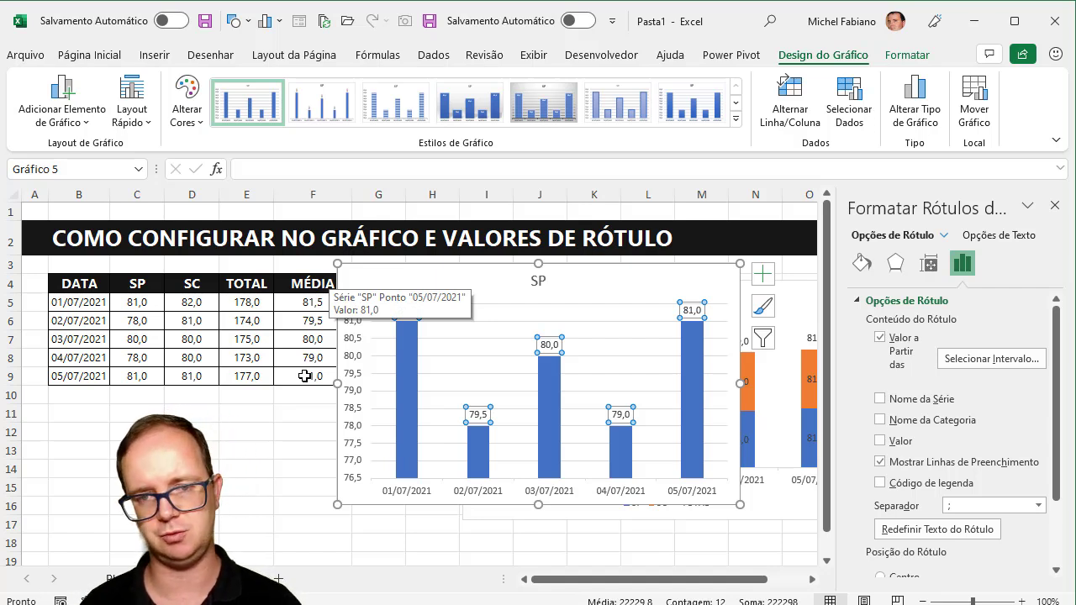
left_click(1055, 207)
left_click(645, 265)
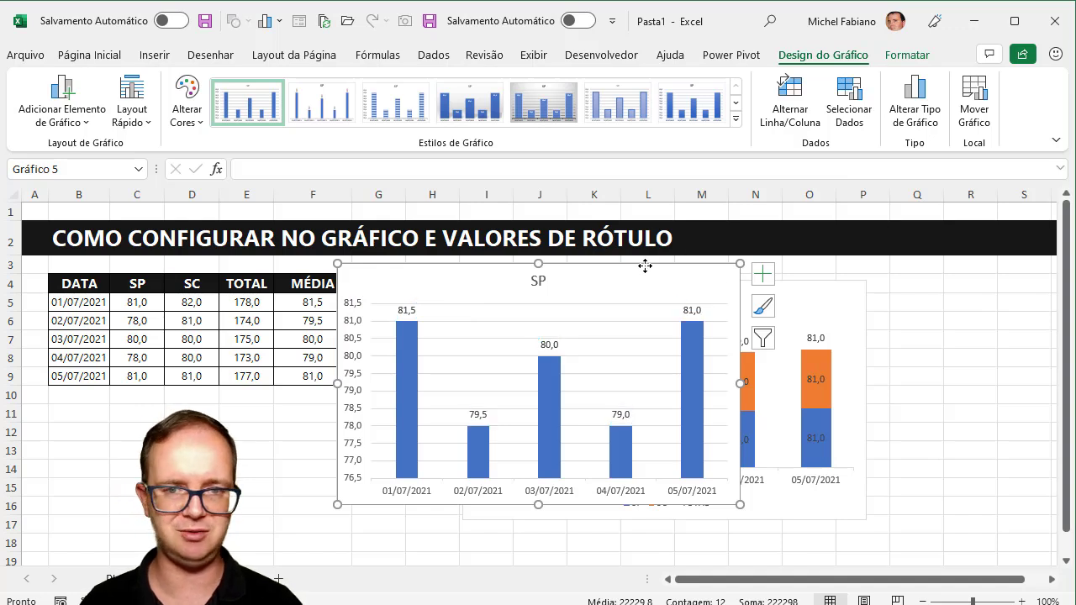
key("Delete")
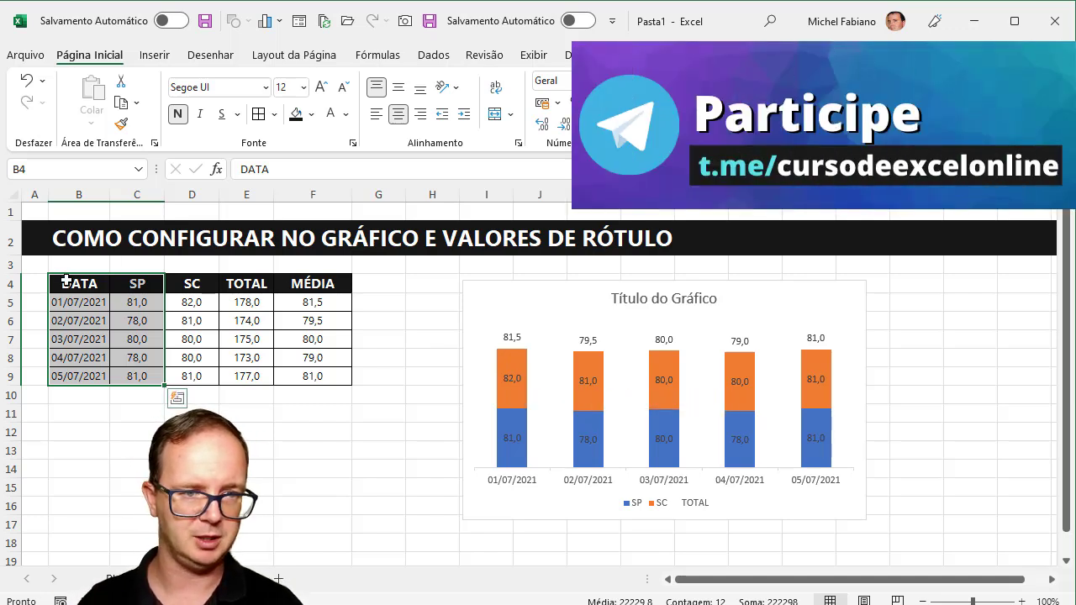
Insert a clustered column chart of the DATA, SP, SC and MÉDIA columns.
mouse_move(67, 283)
left_mouse_down()
mouse_move(185, 357)
mouse_move(190, 375)
left_mouse_up()
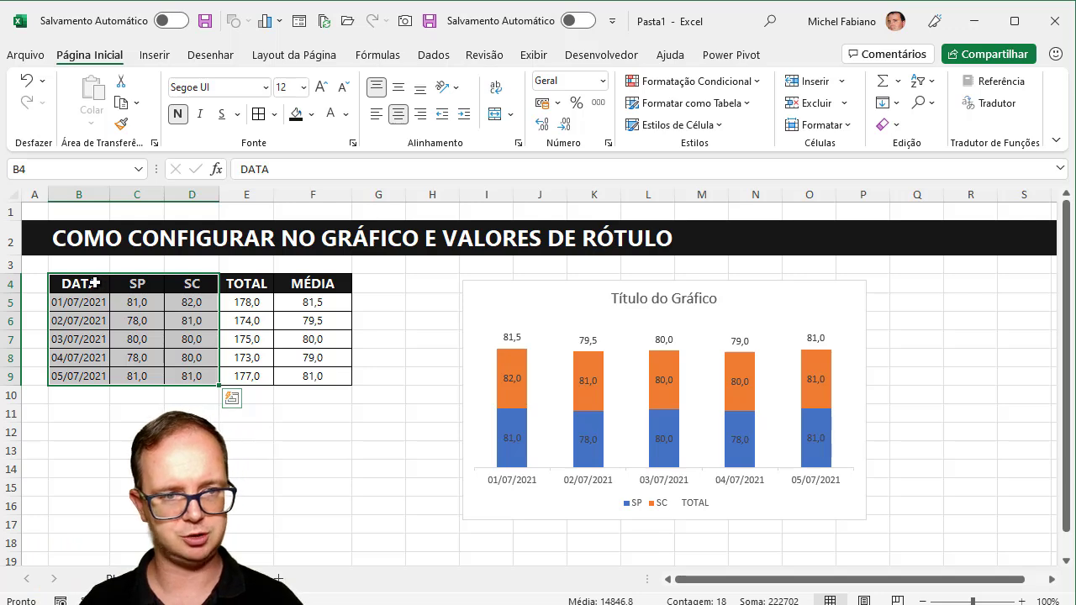
mouse_move(78, 283)
left_mouse_down()
mouse_move(189, 348)
mouse_move(187, 371)
left_mouse_up()
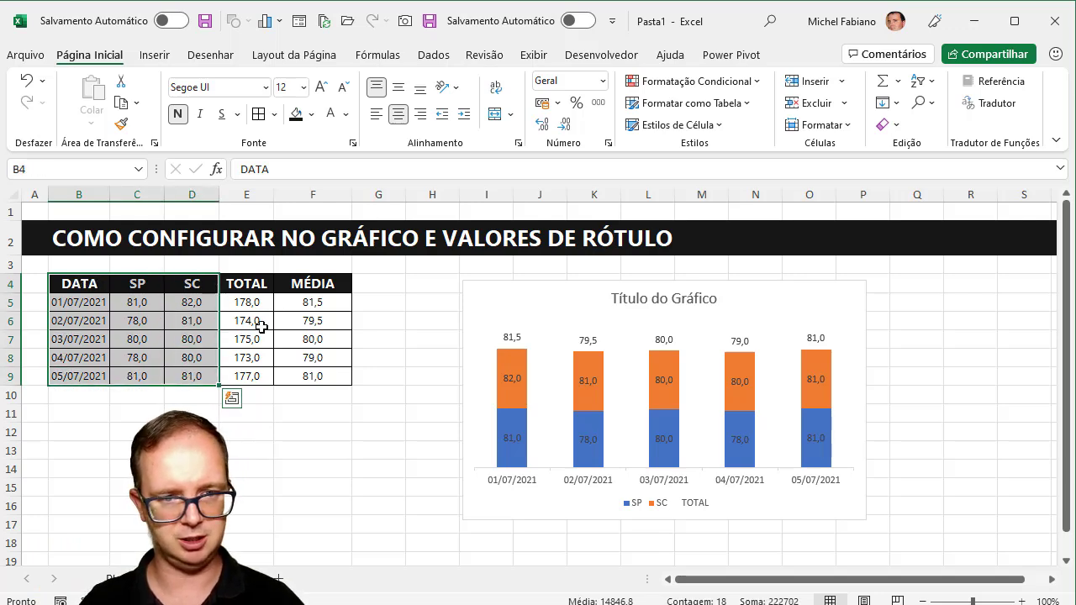
left_click_drag(313, 283, 318, 373, "ctrl")
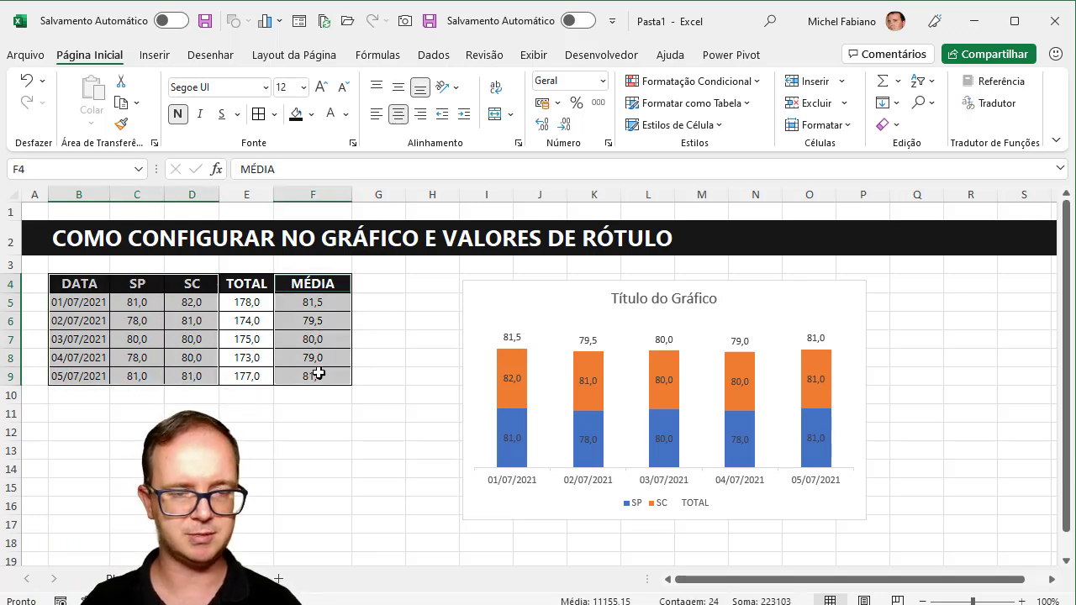
left_click(158, 58)
left_click(434, 80)
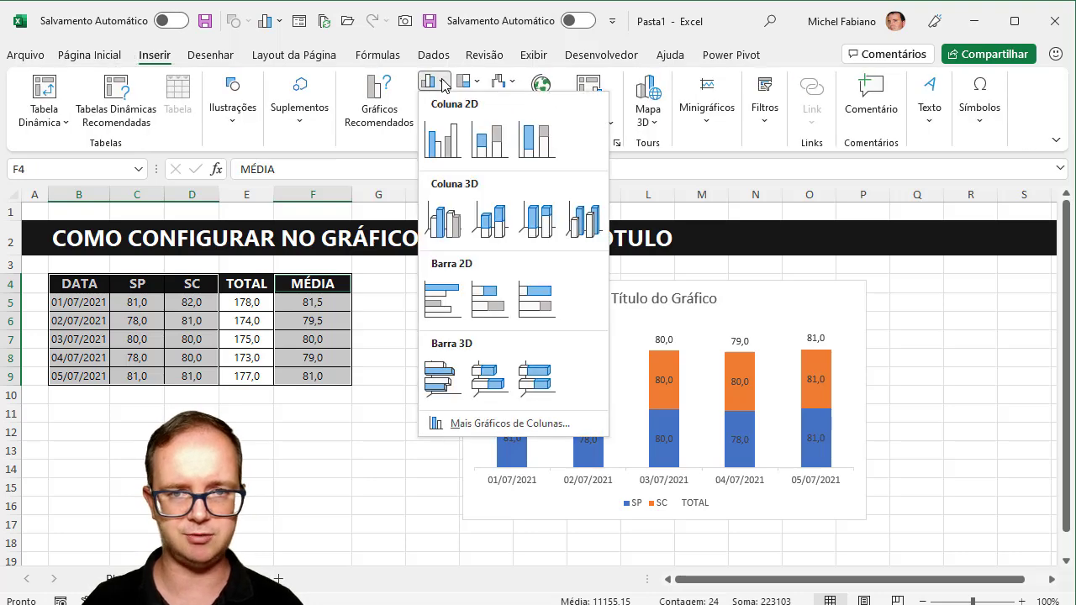
left_click(444, 136)
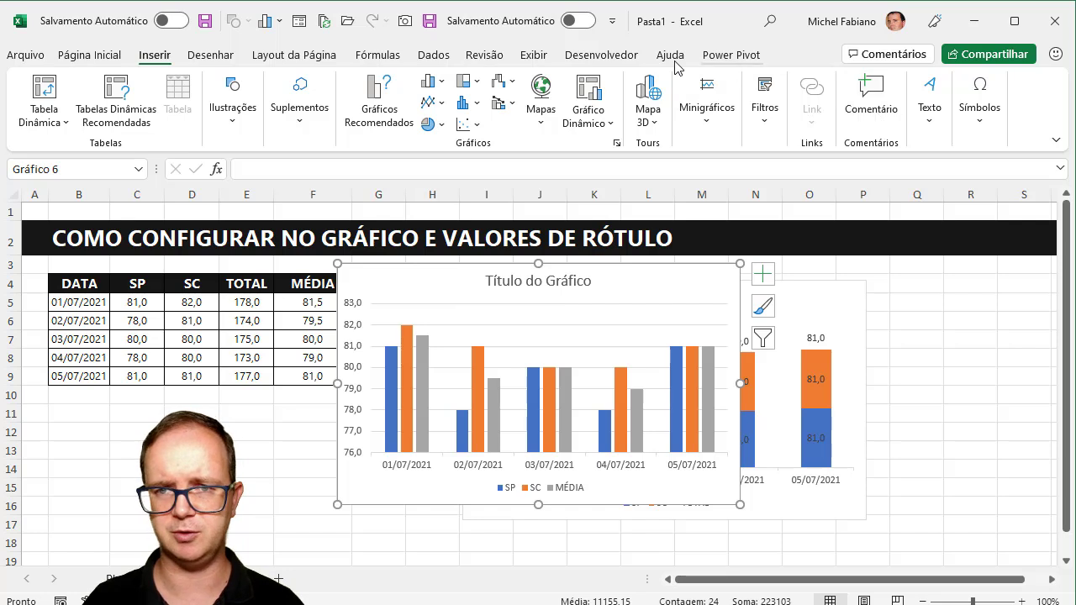
Change the MÉDIA series chart type to a line in a Combinação chart.
left_click(493, 403)
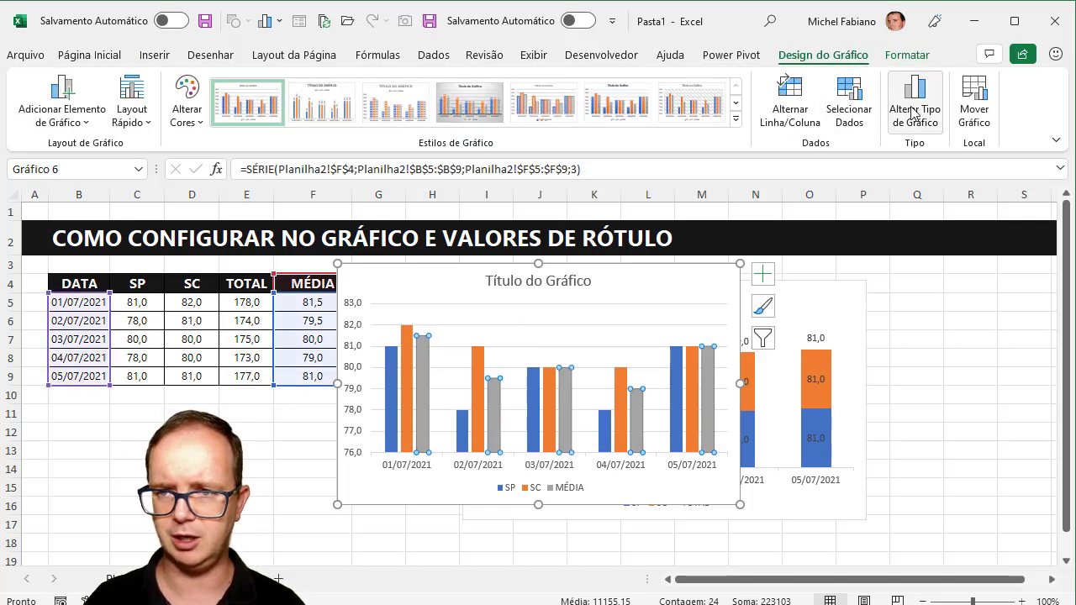
left_click(914, 109)
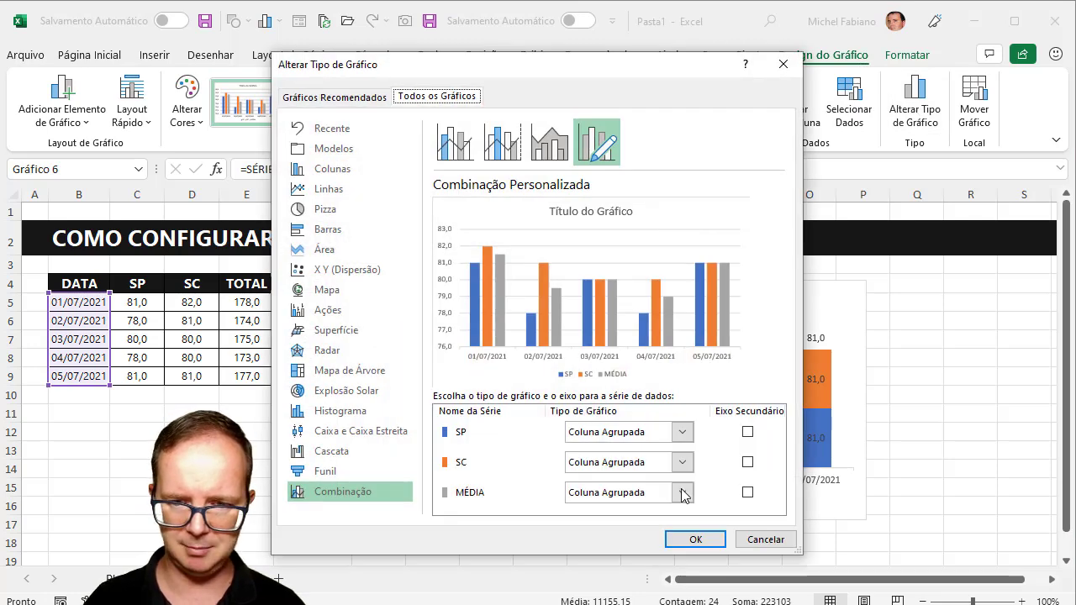
left_click(681, 492)
left_click(588, 322)
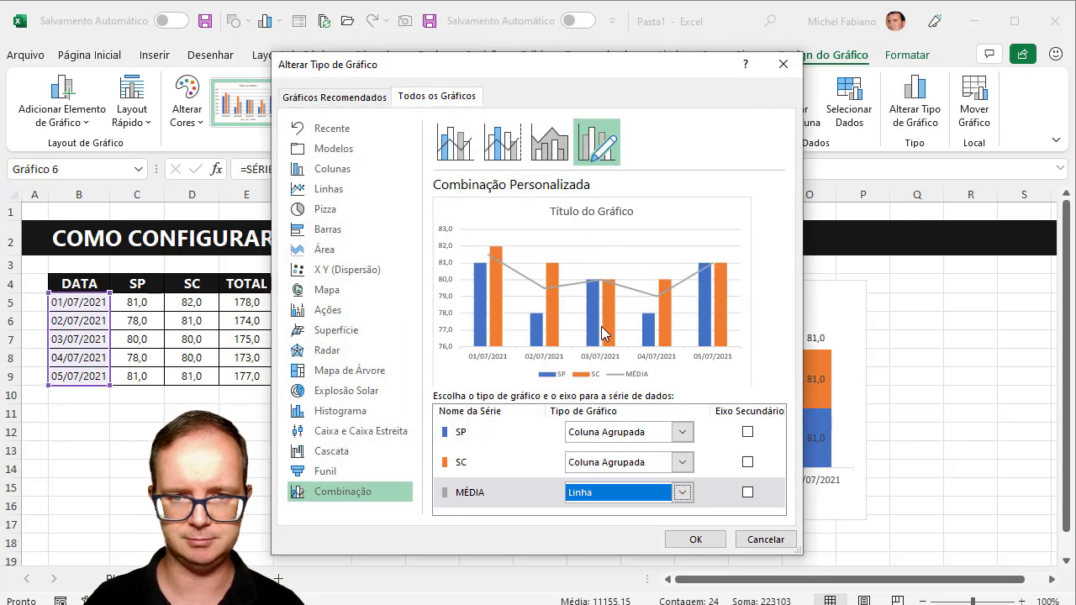
left_click(709, 541)
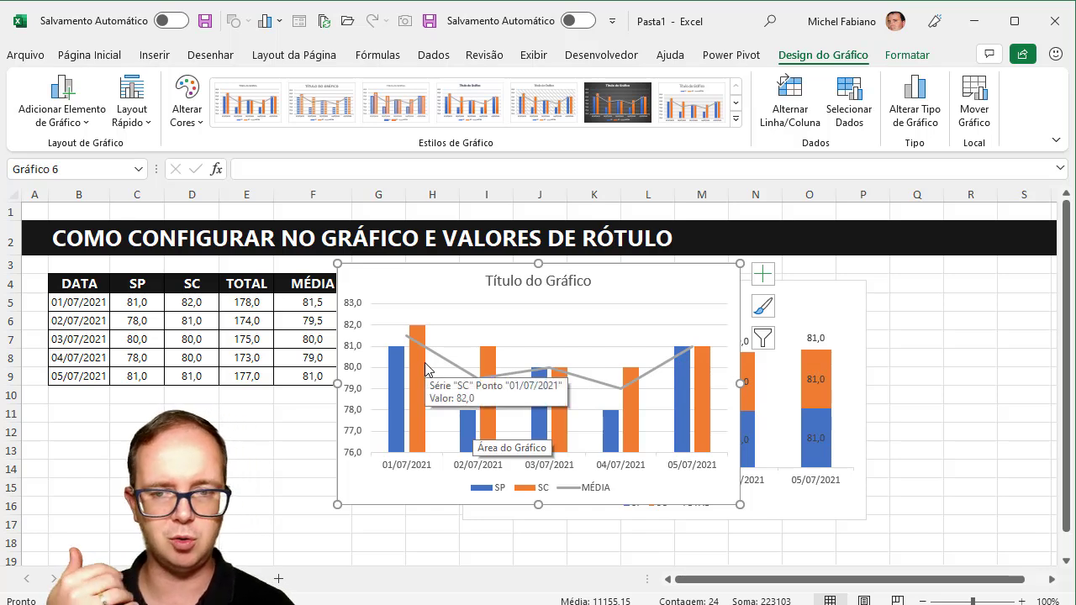
mouse_move(443, 360)
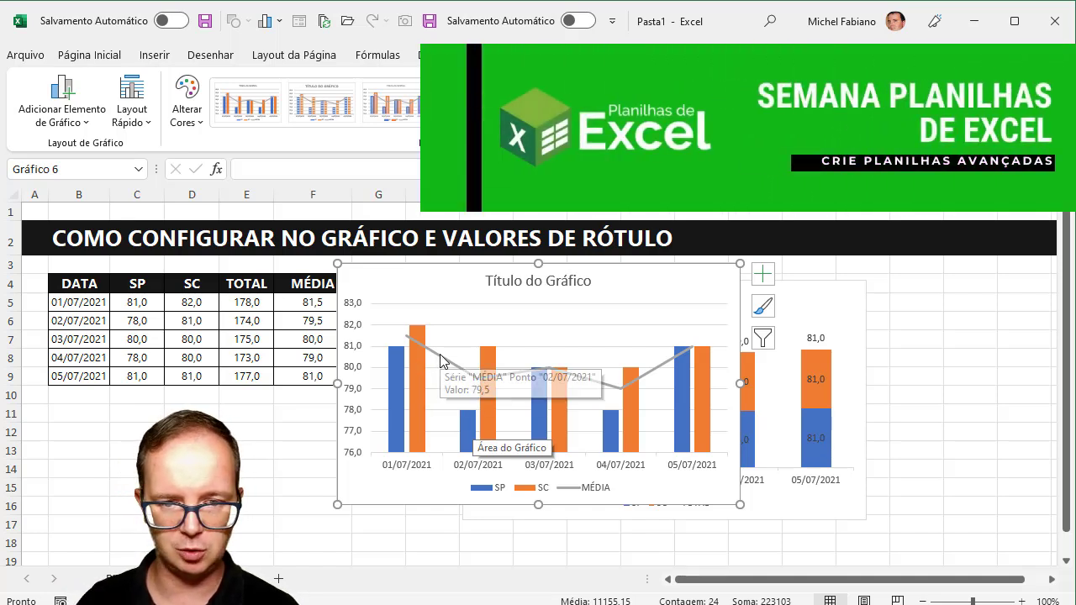
Select the MÉDIA line series in the second chart.
left_click(439, 354)
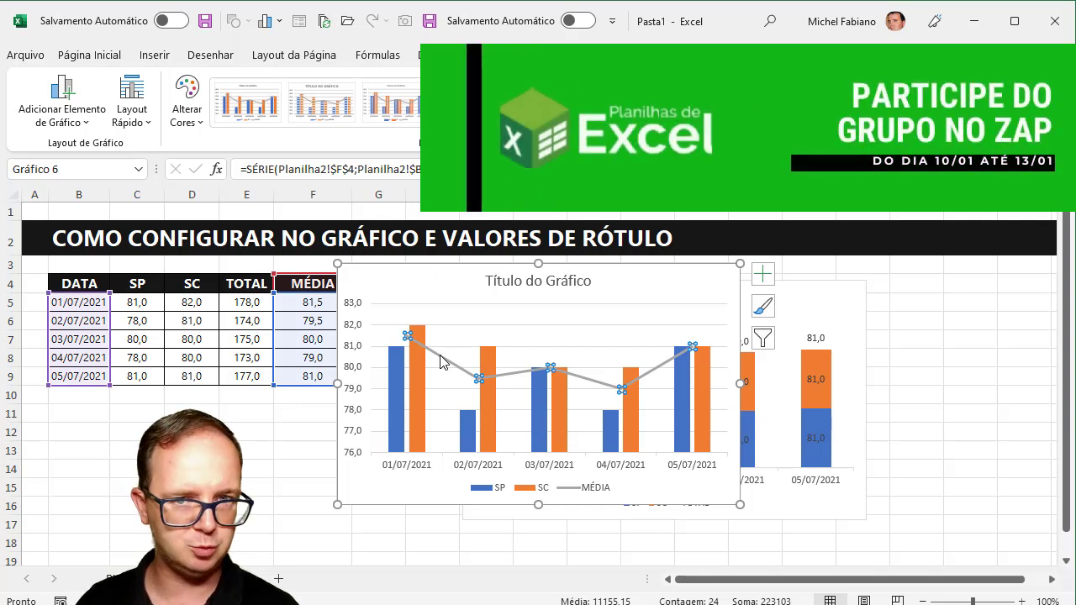
Turn on data labels for the MÉDIA line points.
left_click(760, 278)
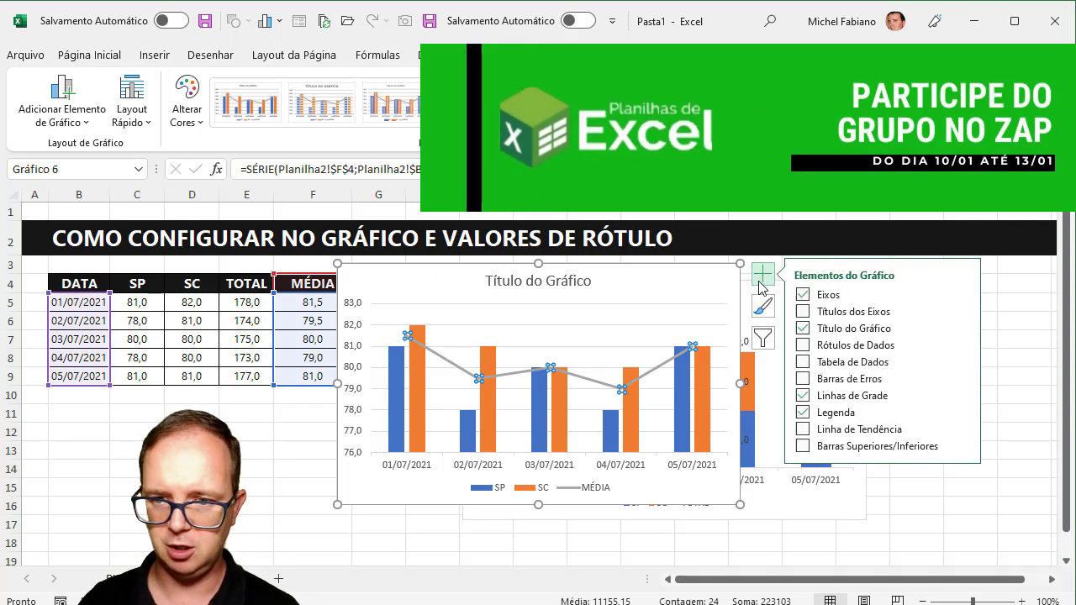
left_click(804, 345)
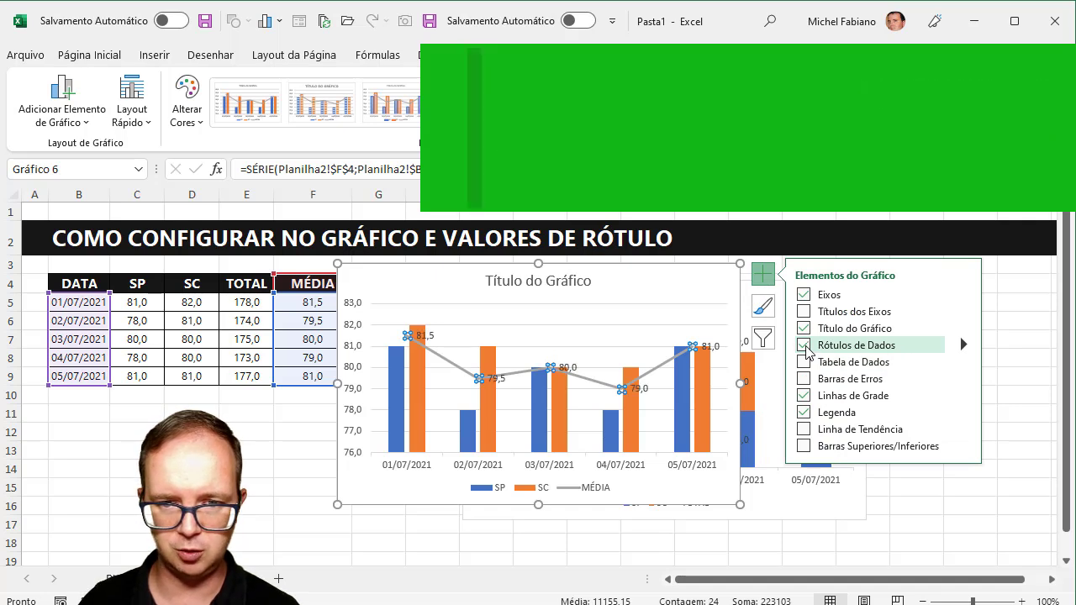
left_click(963, 345)
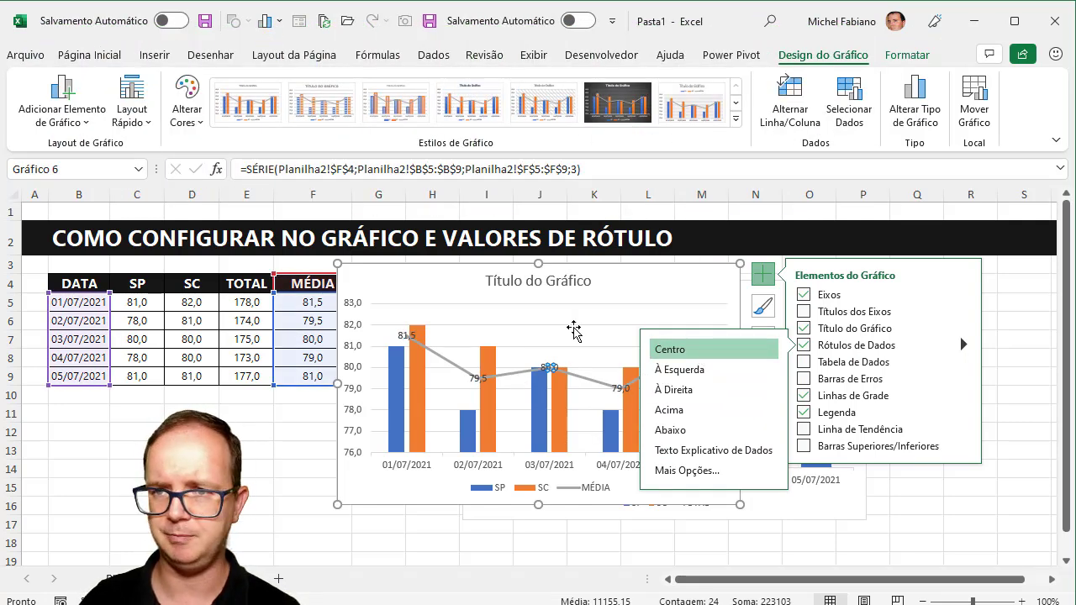
Give the MÉDIA line segment into 03/07/2021 a dotted dash style.
left_click(905, 57)
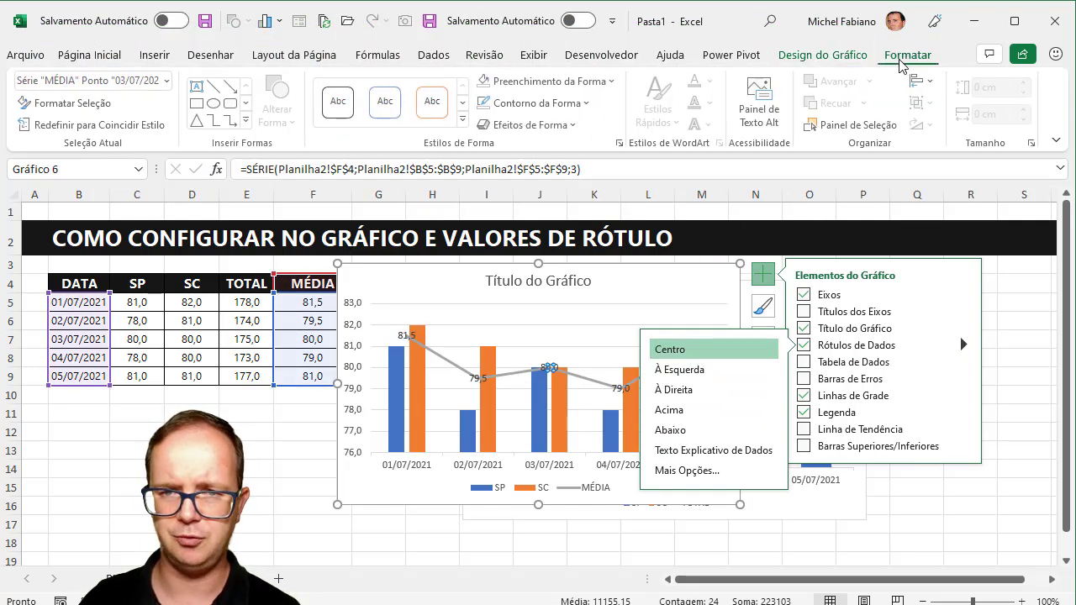
left_click(588, 102)
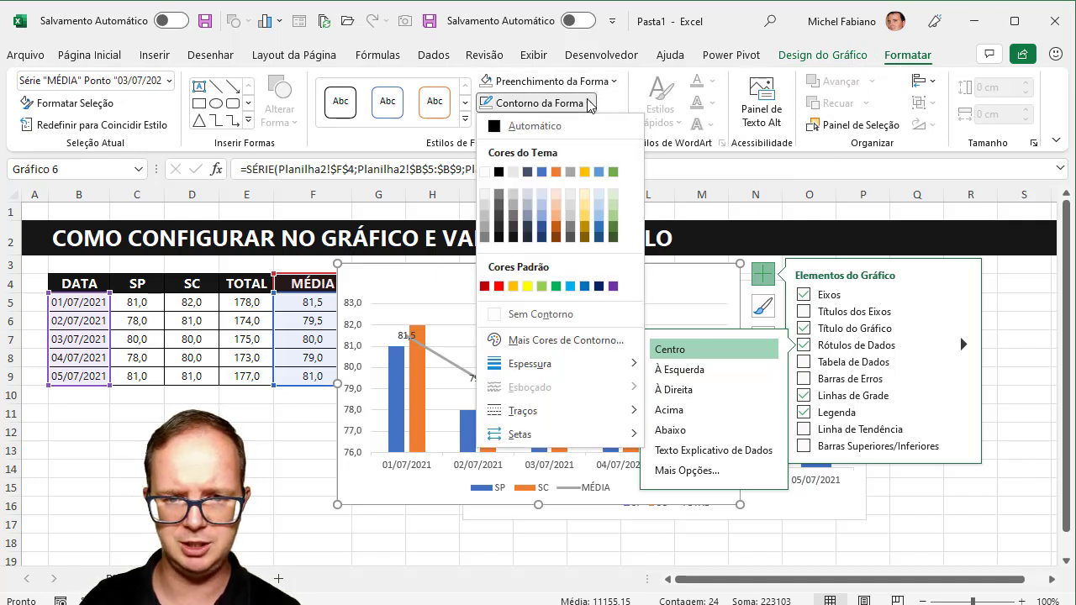
mouse_move(523, 411)
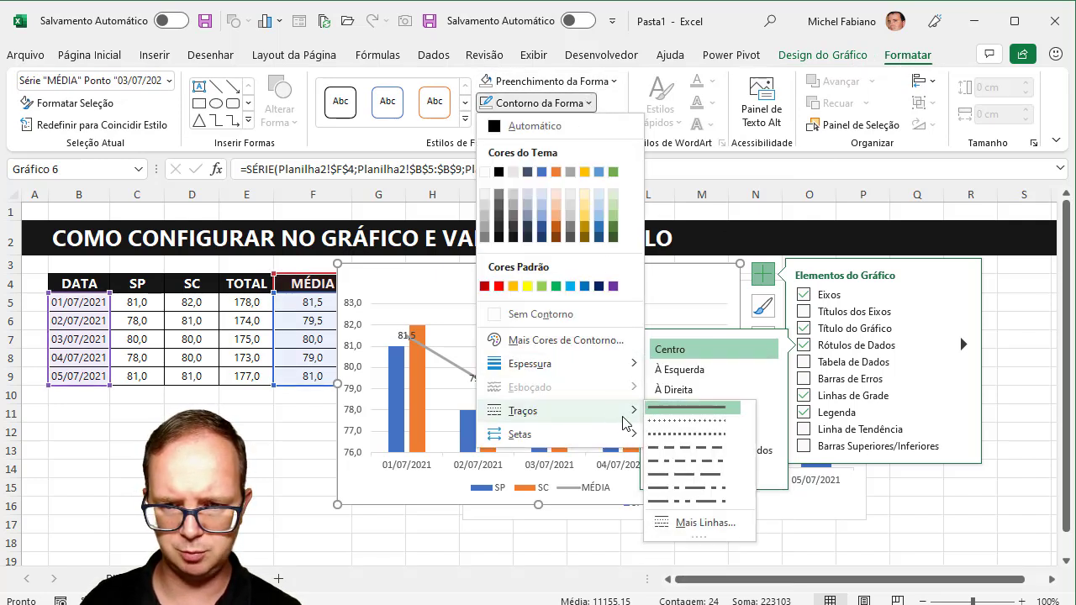
left_click(675, 428)
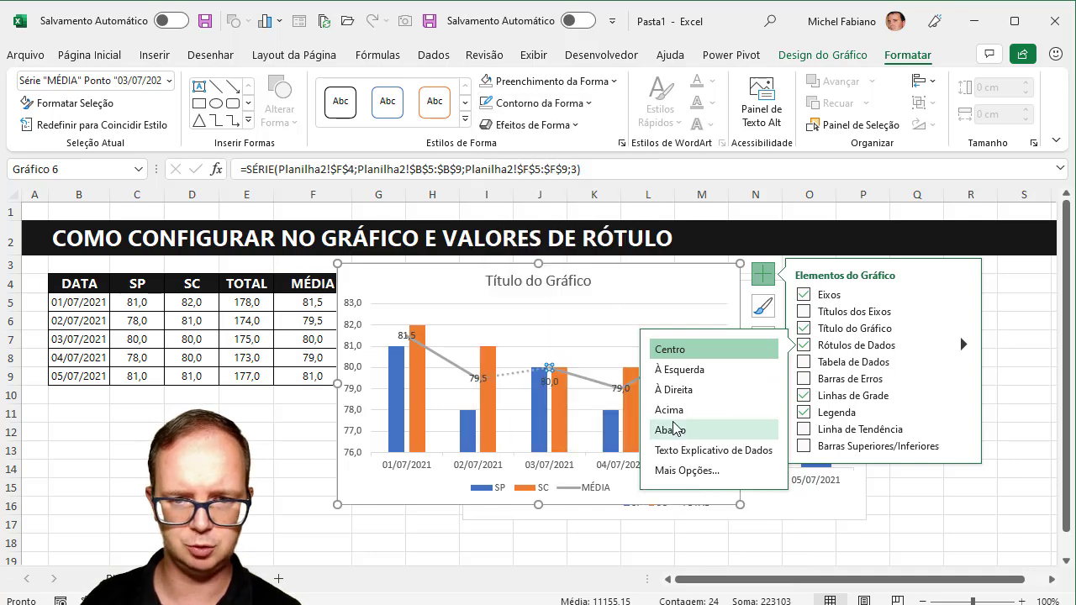
key("Escape")
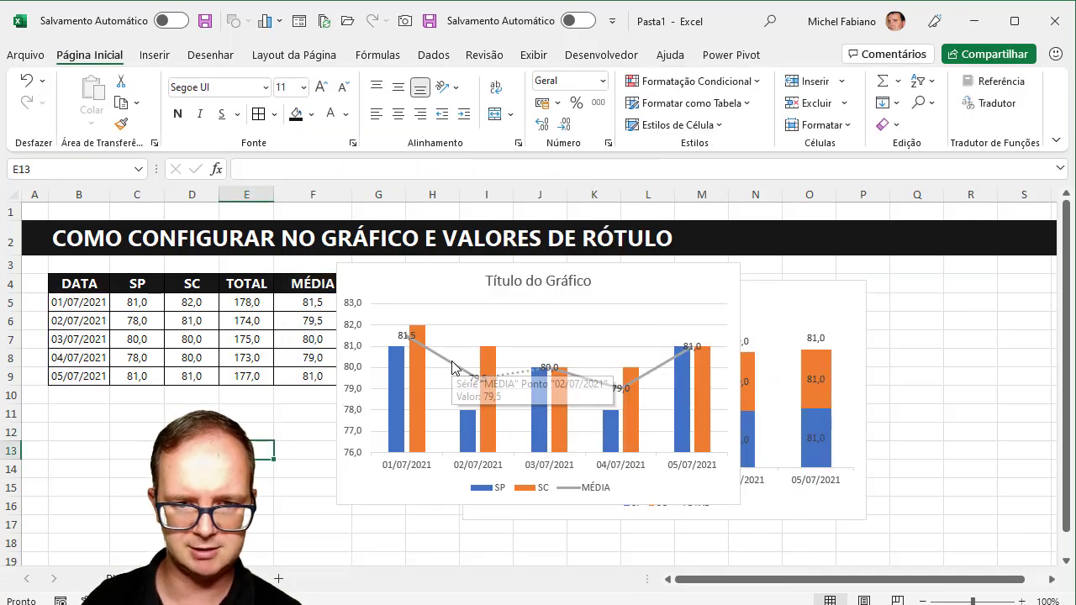
Make the whole MÉDIA series a dotted line with a black outline colour.
left_click(451, 362)
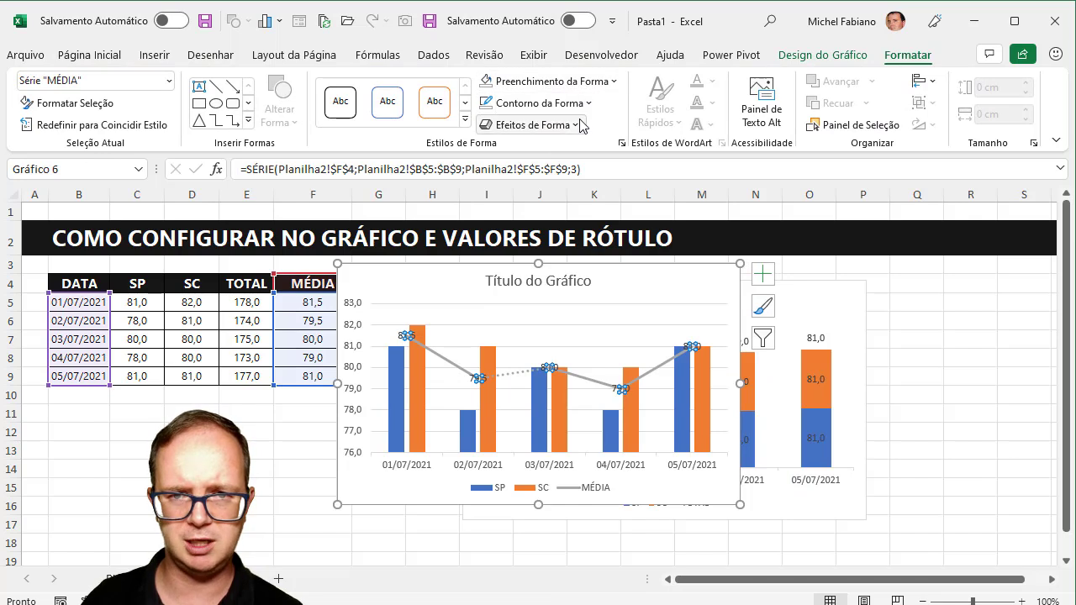
left_click(587, 105)
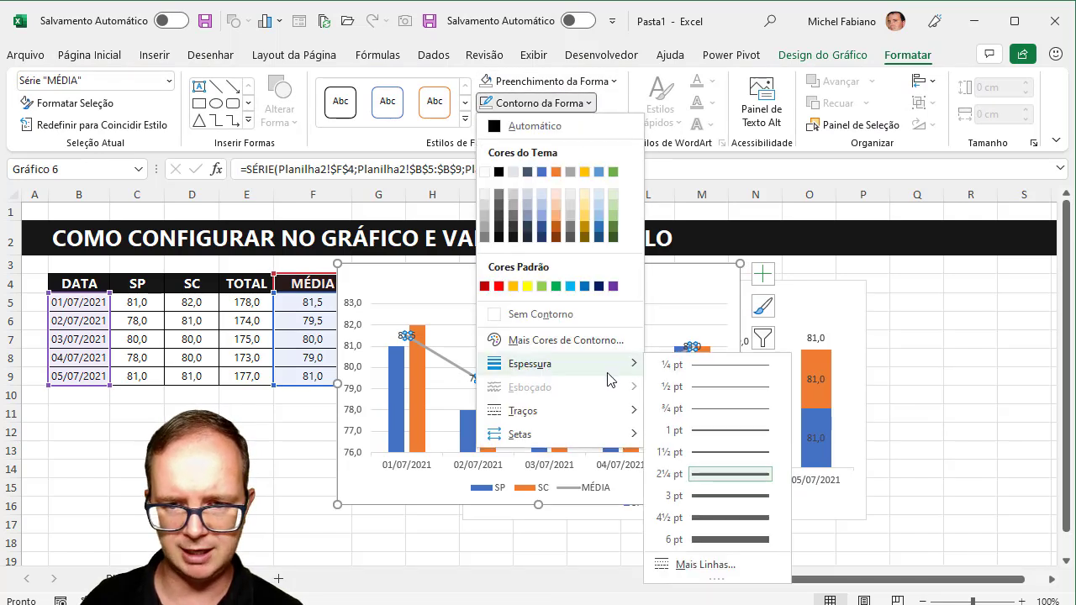
mouse_move(522, 410)
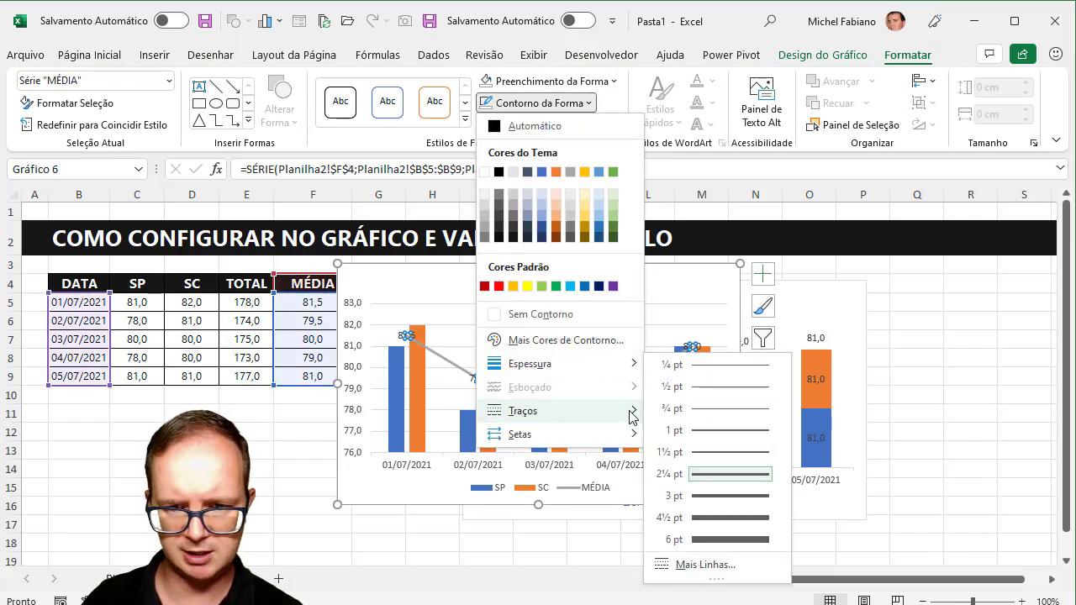
key("Escape")
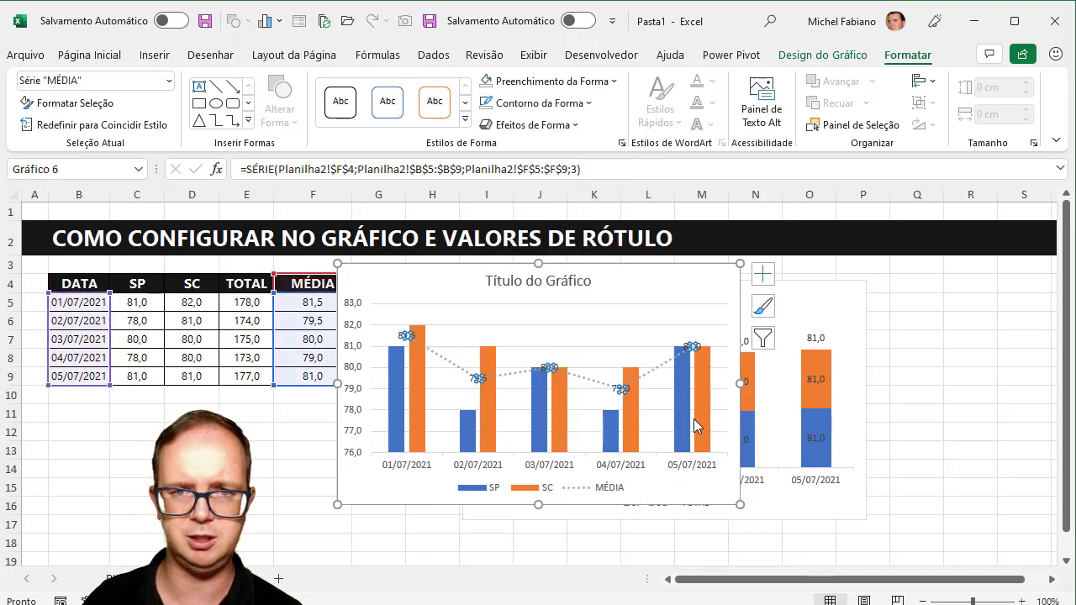
left_click(616, 81)
key("Escape")
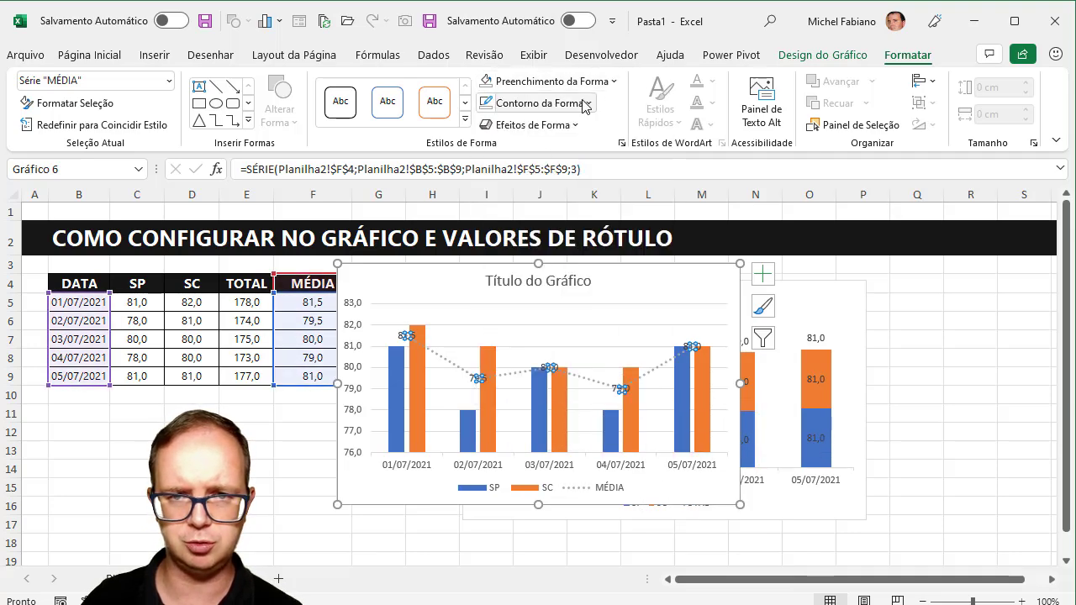
left_click(586, 104)
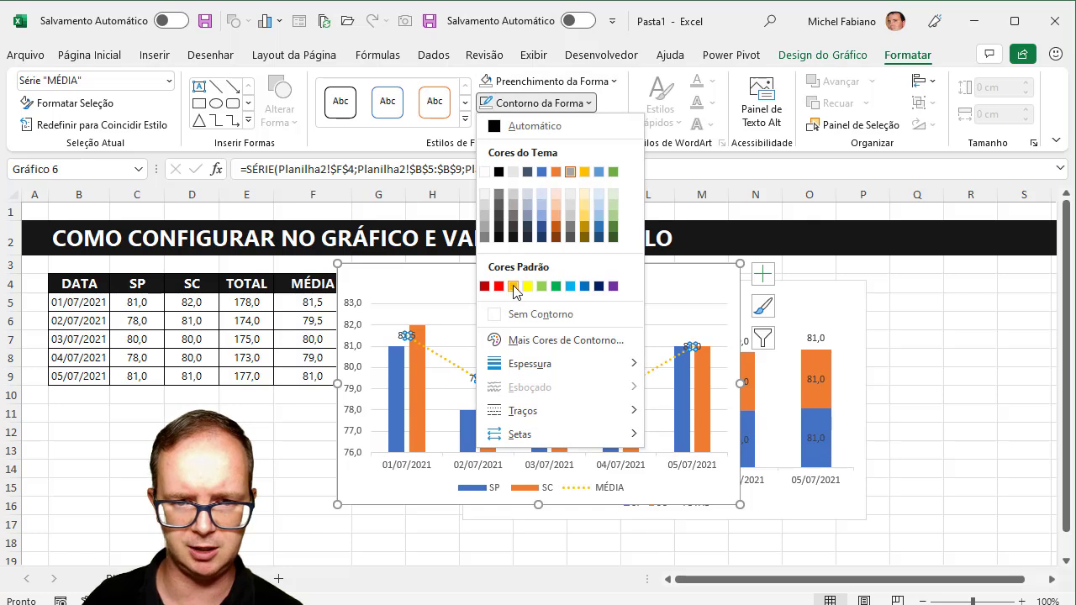
left_click(509, 229)
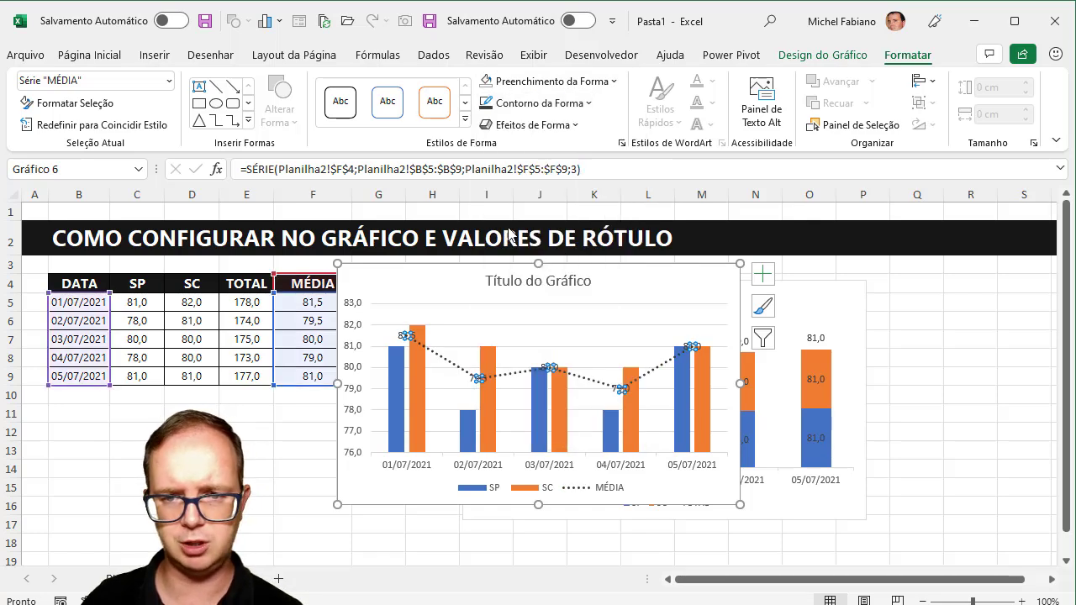
left_click(278, 482)
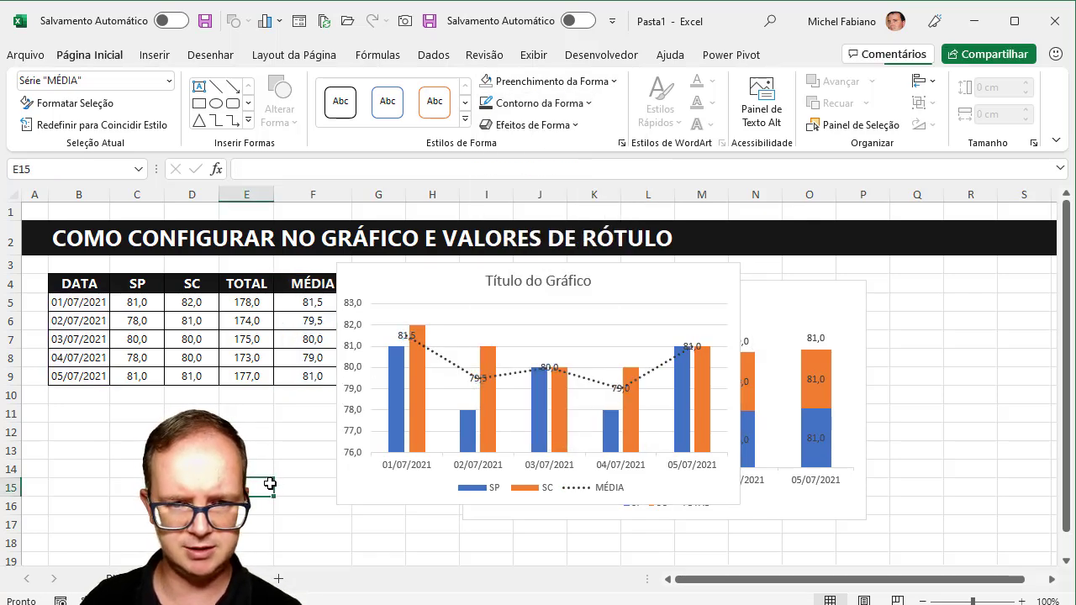
Give the MÉDIA data labels a dark blue fill and white font colour.
left_click(404, 336)
left_click(569, 81)
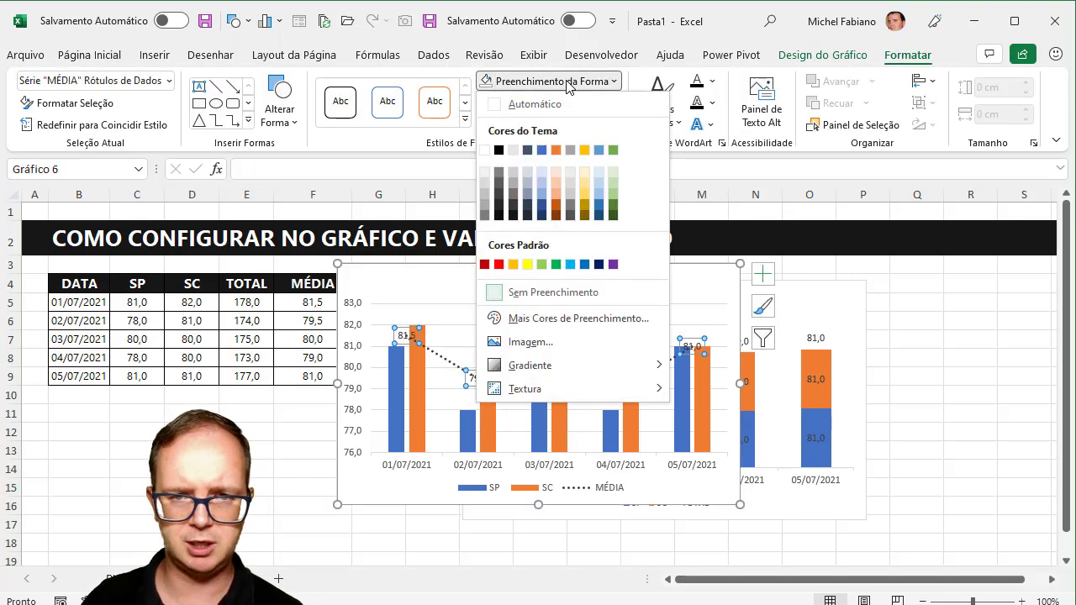
left_click(543, 207)
left_click(107, 60)
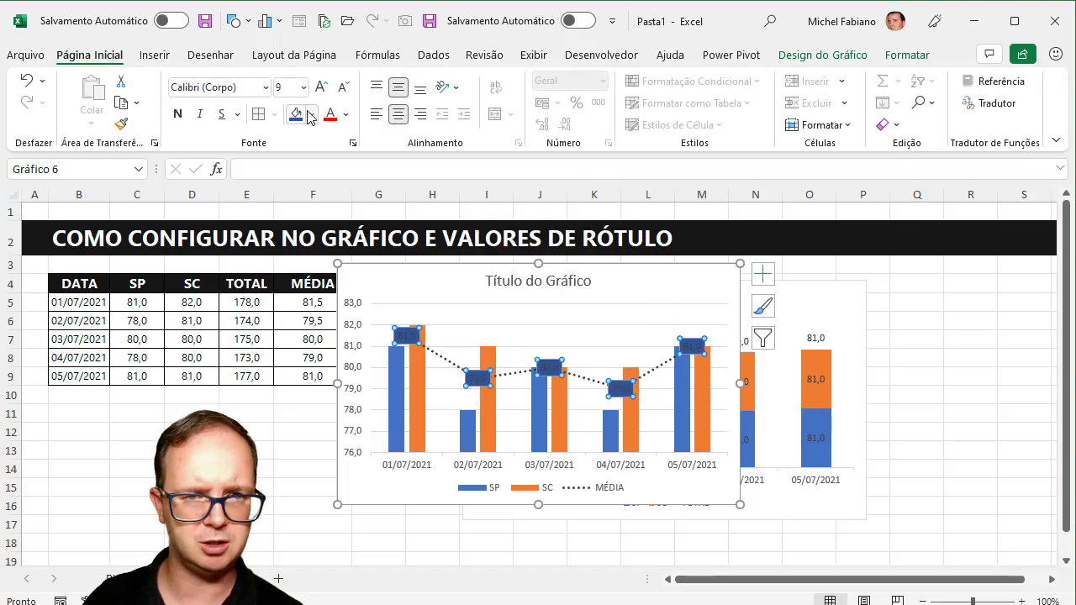
left_click(346, 114)
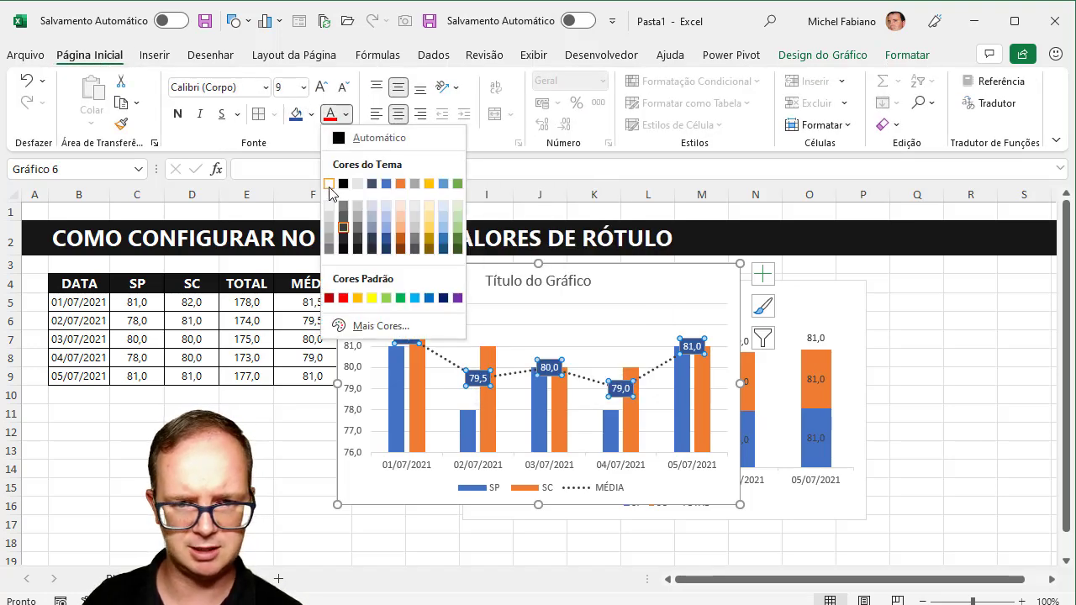
left_click(329, 185)
left_click(285, 415)
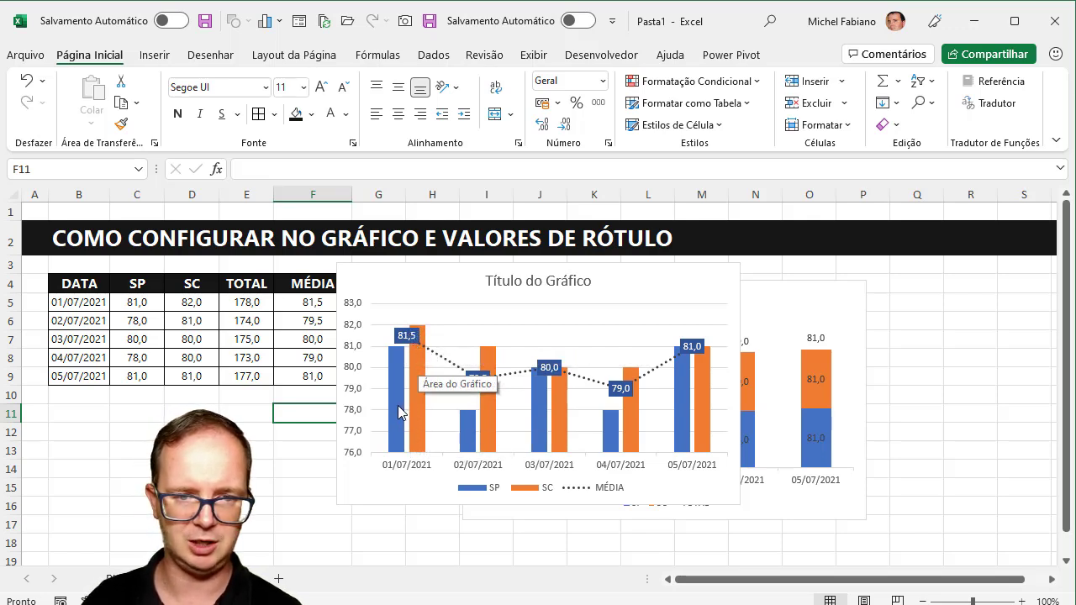
mouse_move(395, 411)
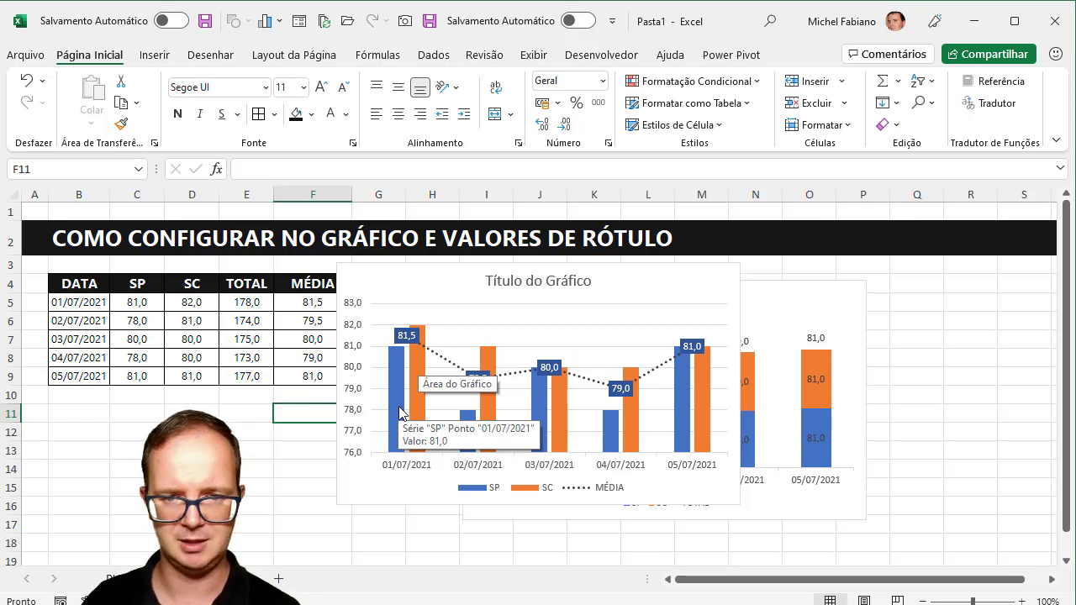
Delete the second chart's vertical axis and gridlines, then drag it left beside the stacked chart.
left_click(354, 329)
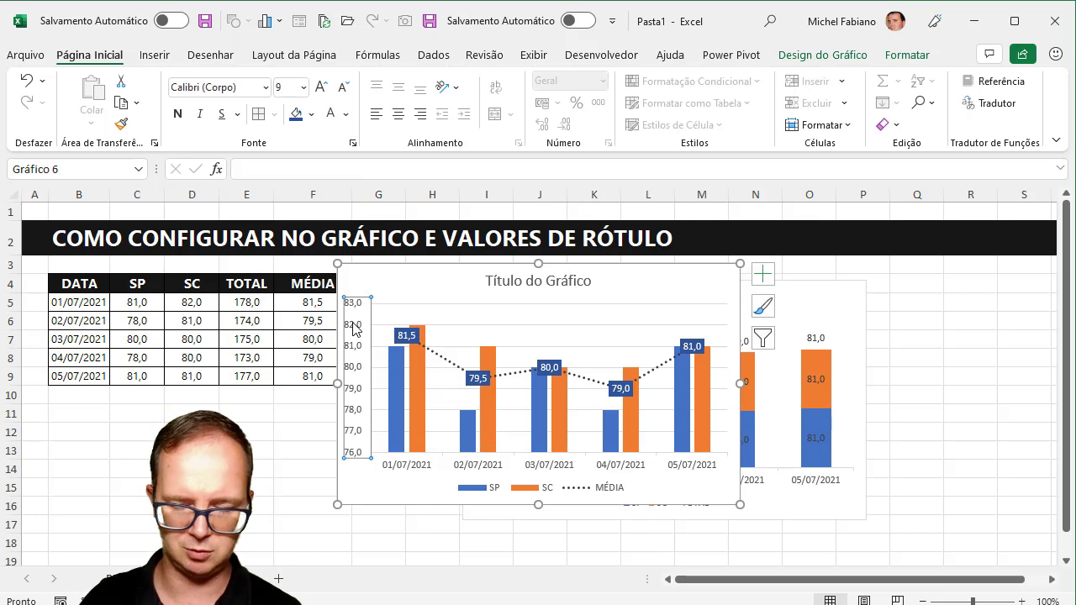
key("Delete")
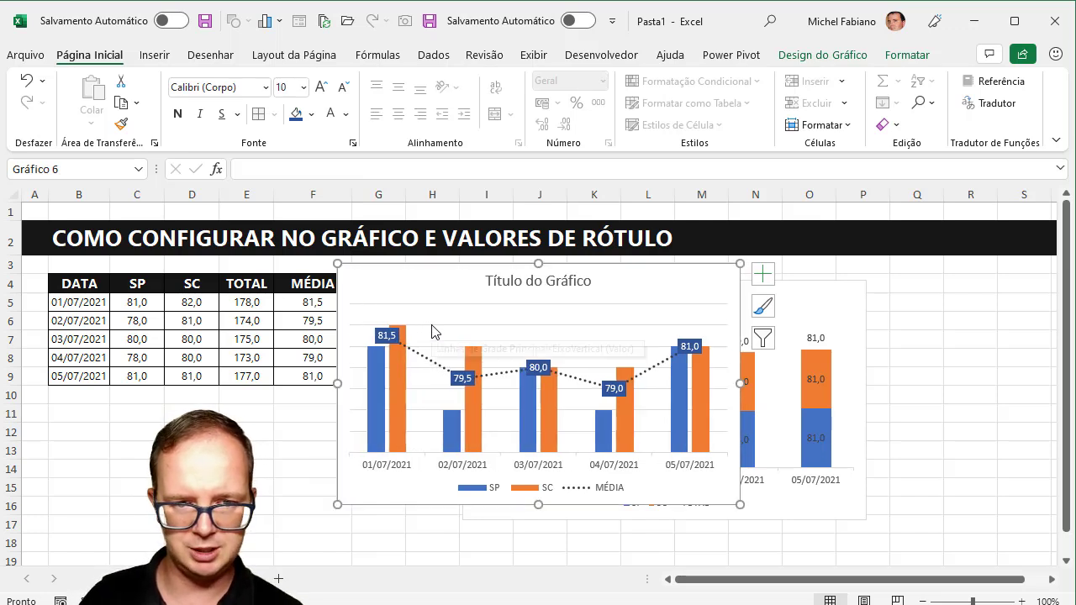
left_click(431, 325)
key("Delete")
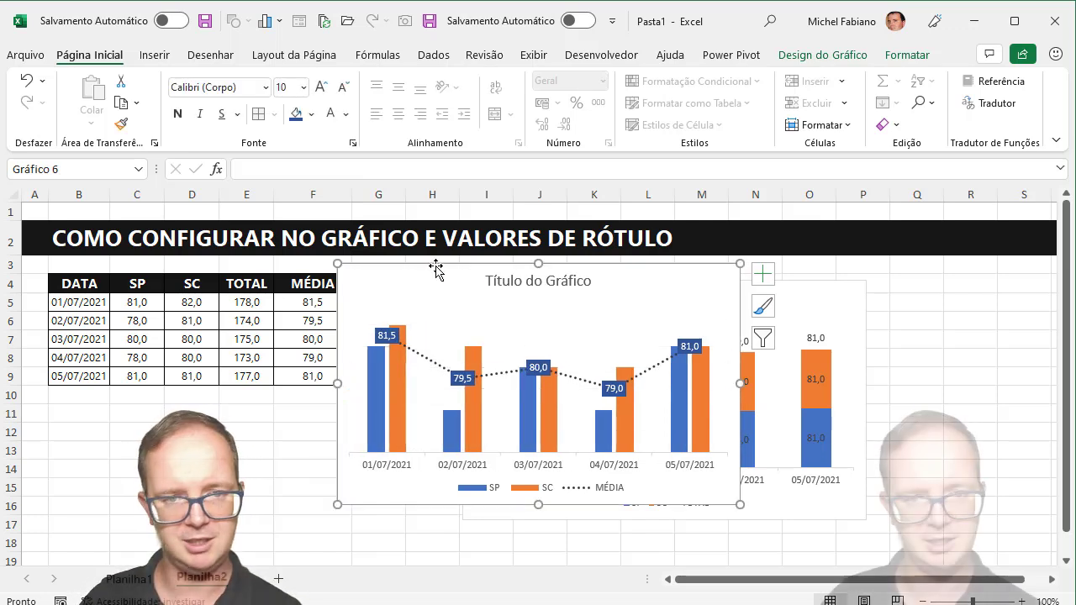
mouse_move(436, 268)
left_mouse_down()
mouse_move(139, 281)
mouse_move(149, 280)
left_mouse_up()
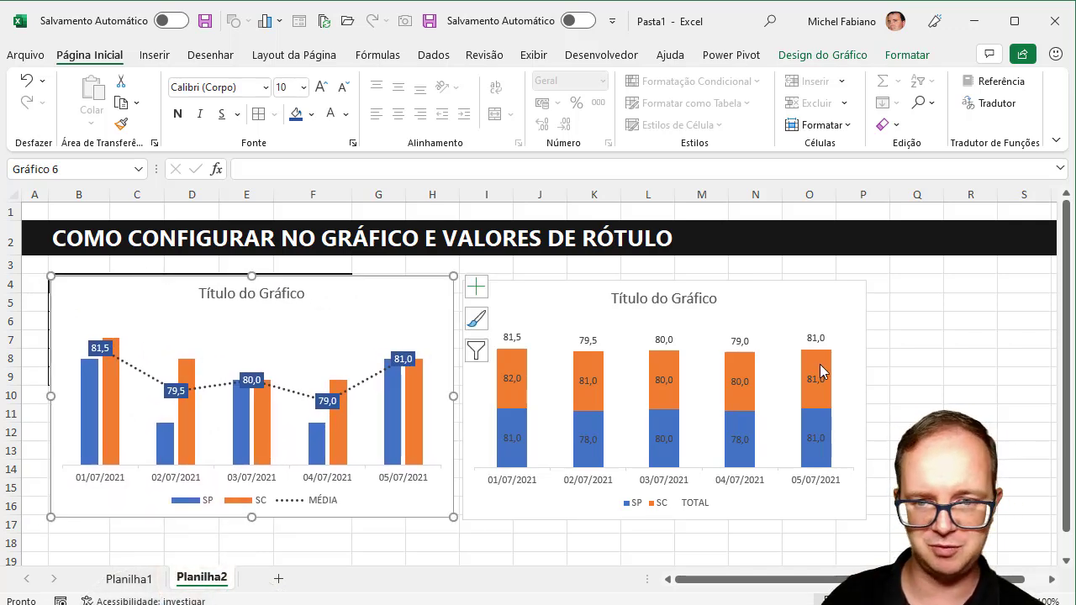